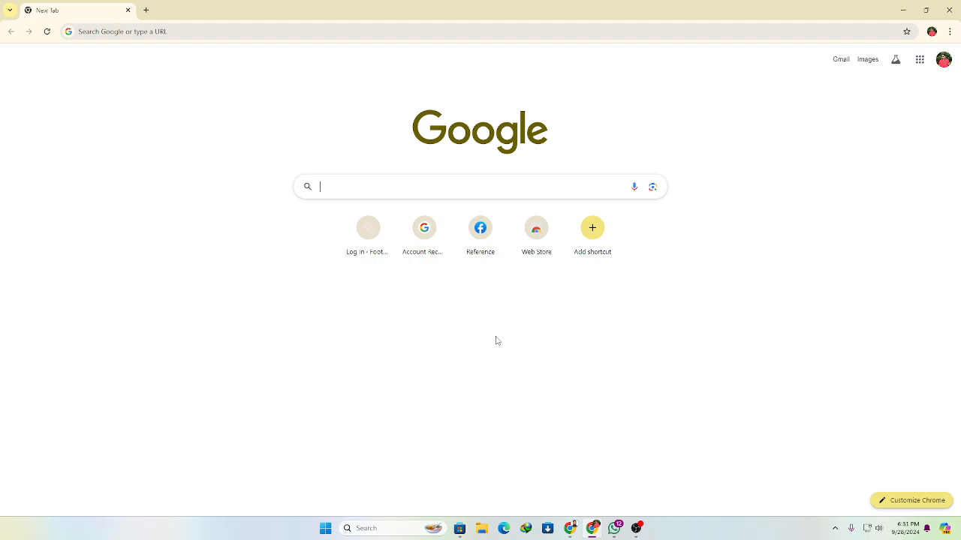
Look at the Footgearbd website and the shop's Facebook page in the other browser window
mouse_move(571, 529)
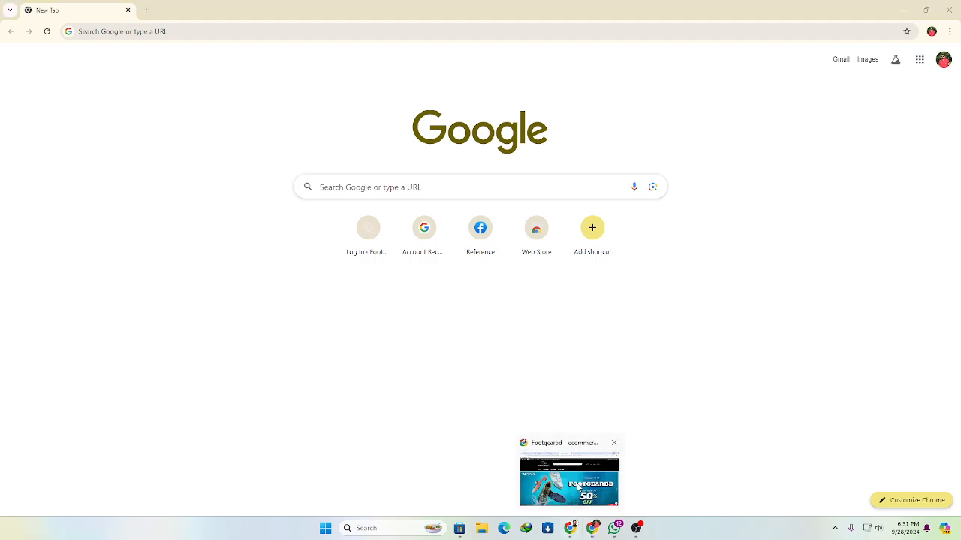
click(578, 488)
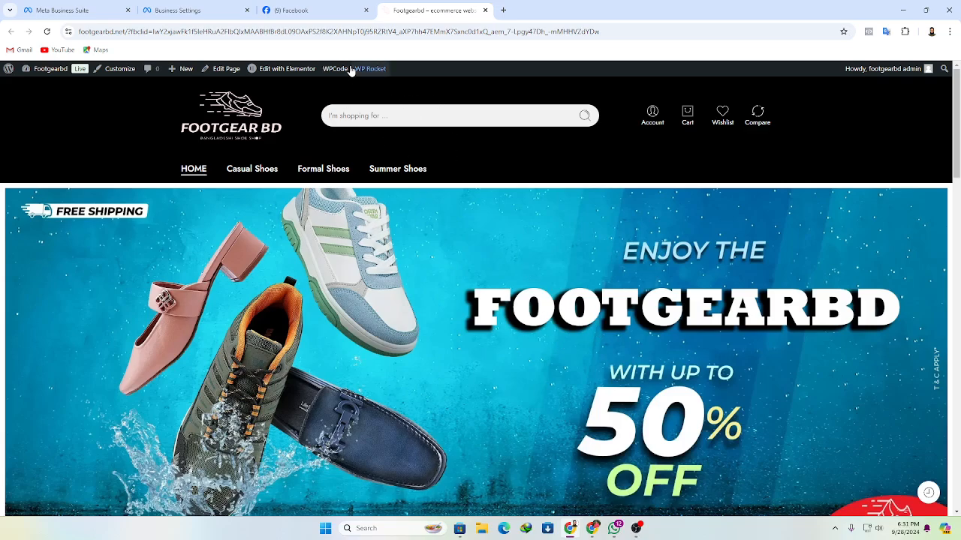
click(313, 10)
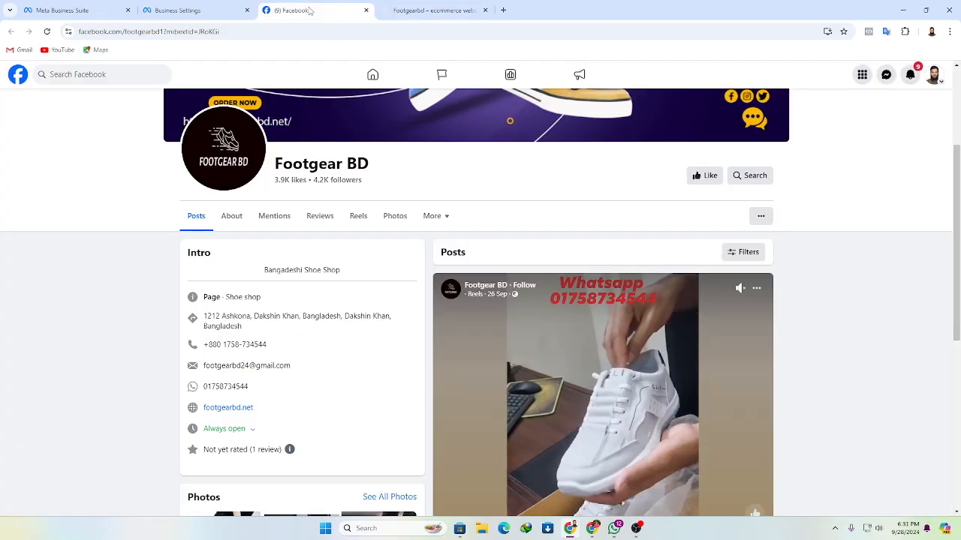
click(424, 6)
Return to the browser window with the empty tab, search Google for "google tag manager" and open the Tag Manager site
mouse_move(593, 529)
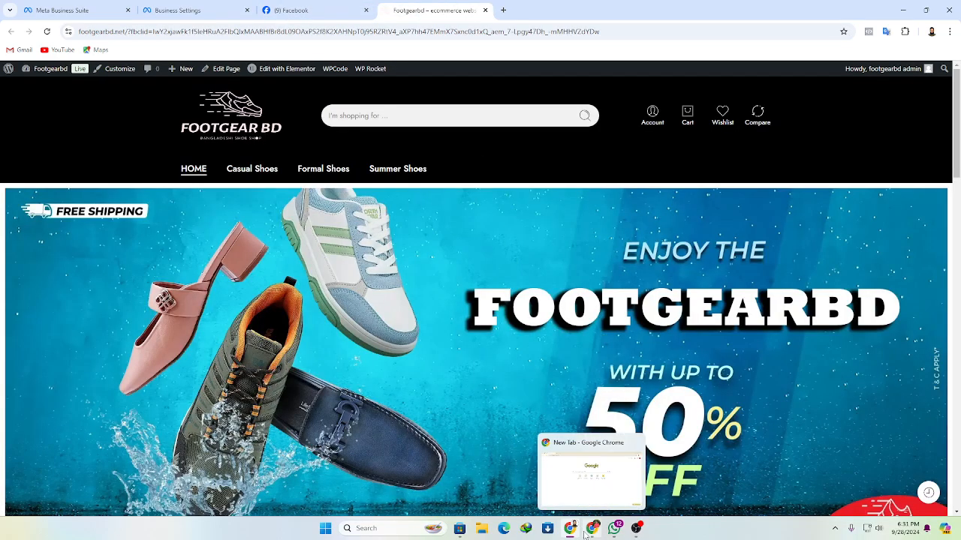
click(599, 485)
click(366, 191)
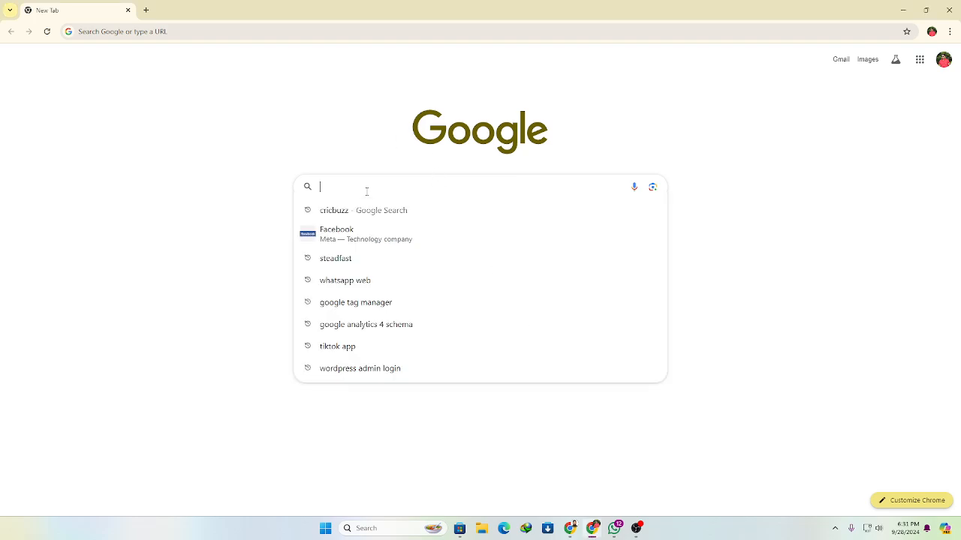
text(g)
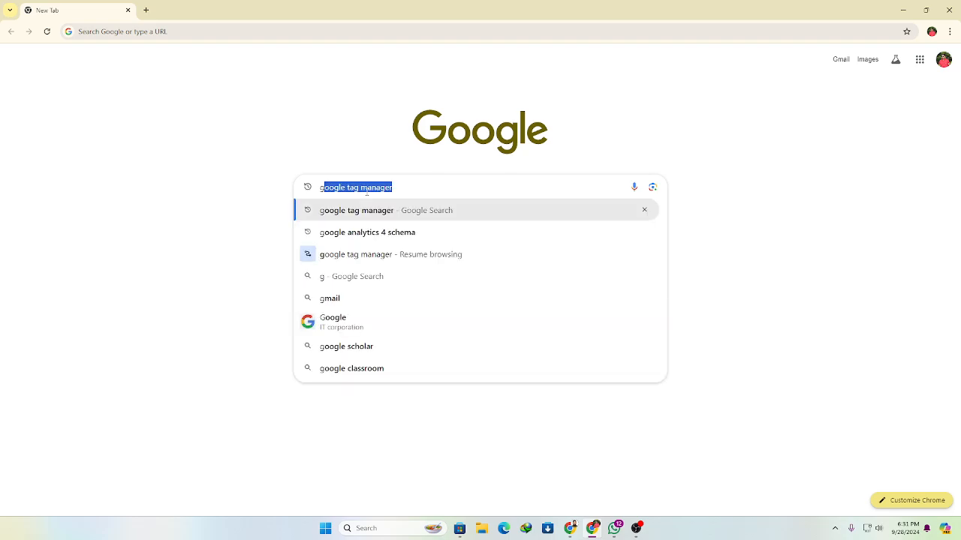
key(Return)
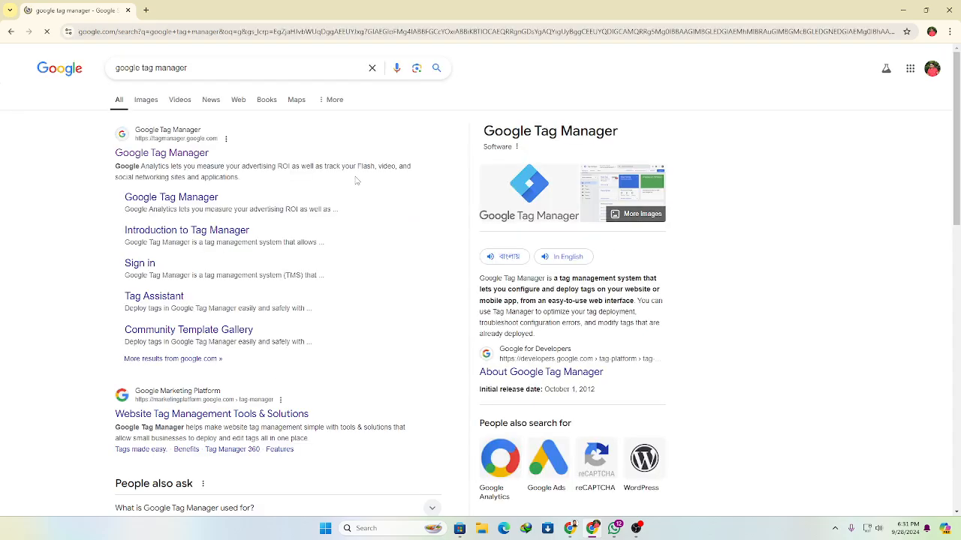
click(172, 156)
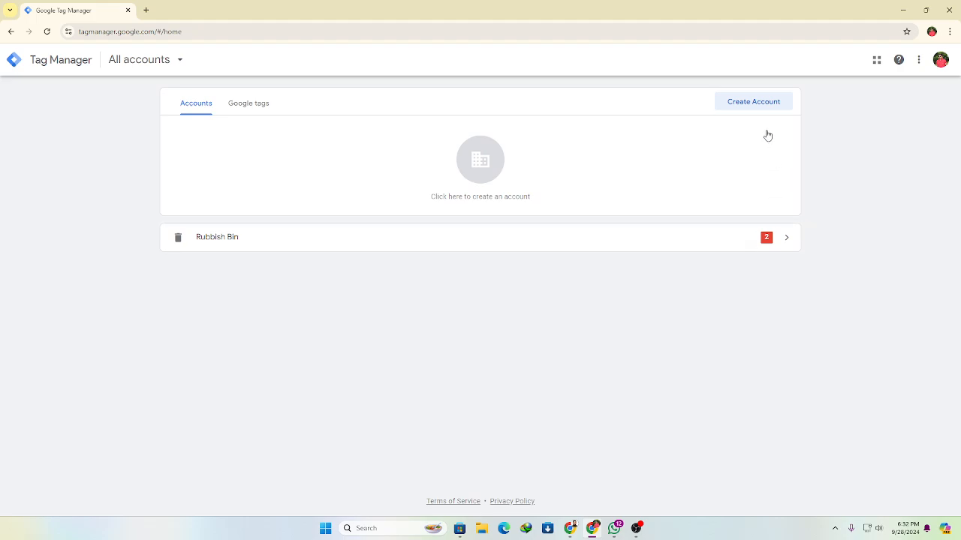
Start a new Tag Manager account named footgearbd.net with country Bangladesh and anonymous data sharing enabled
click(757, 104)
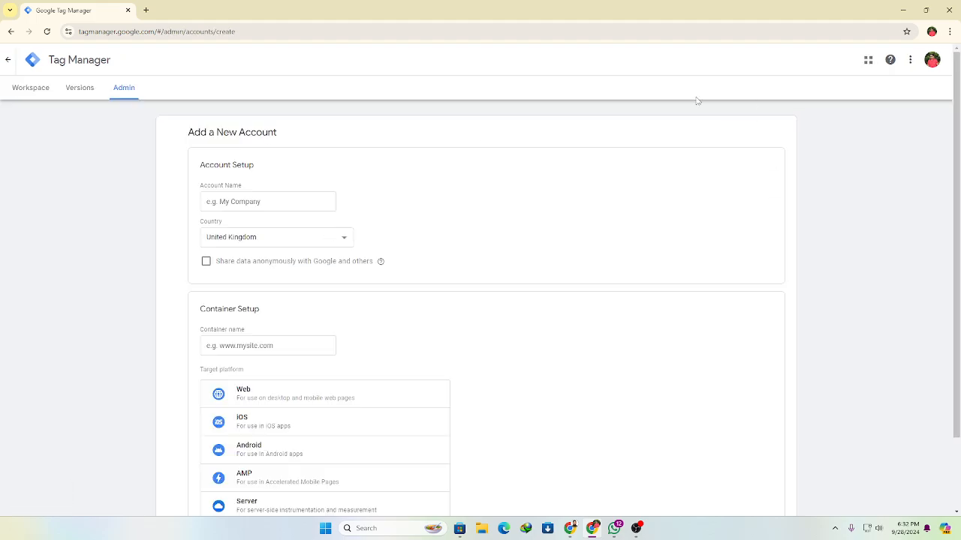
click(254, 202)
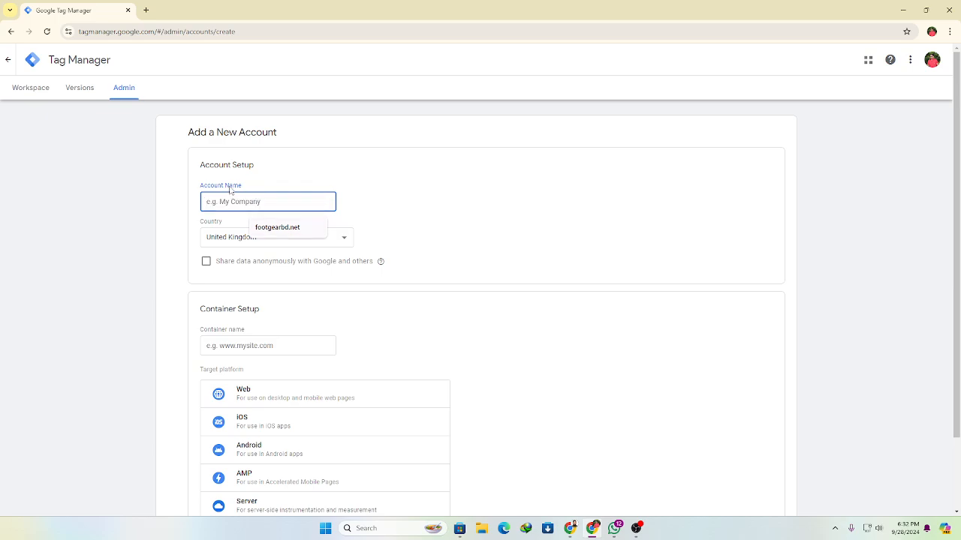
click(271, 234)
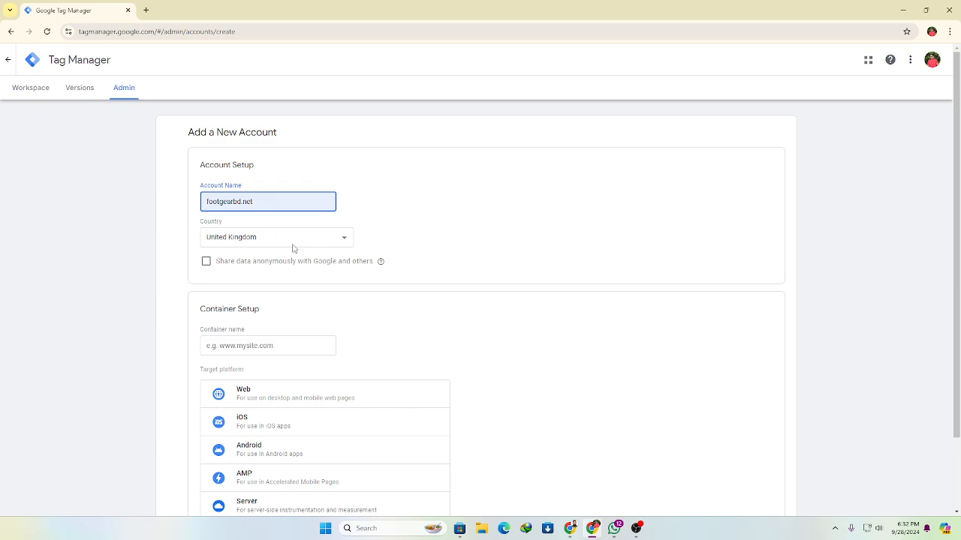
click(345, 239)
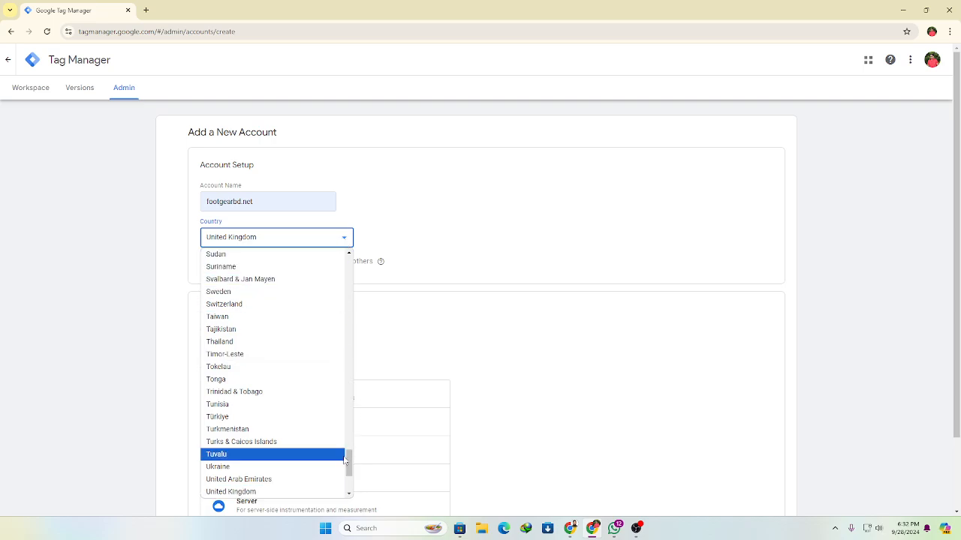
drag(354, 466, 358, 277)
click(225, 343)
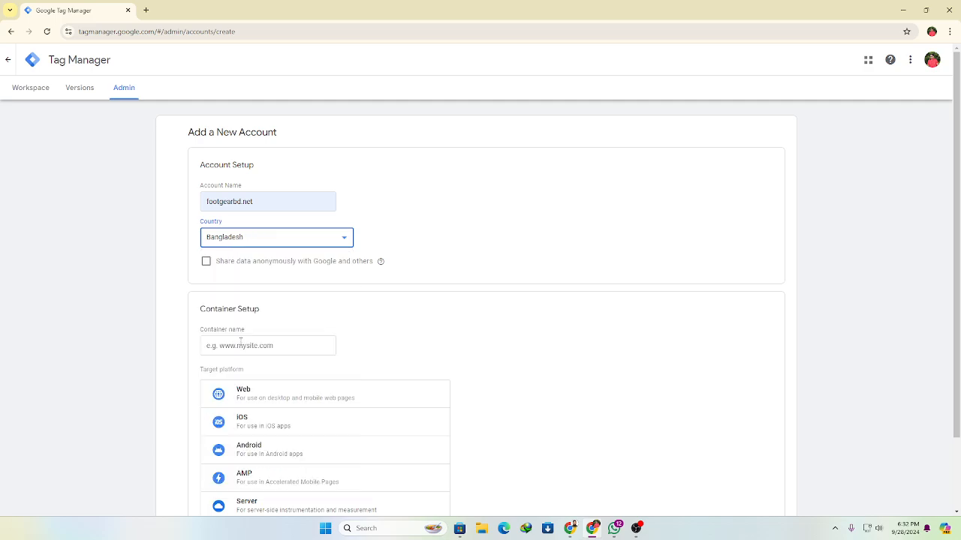
click(210, 263)
Name the container "Facebook Conversion API with Browser", choose the Web target platform and create the account
click(277, 347)
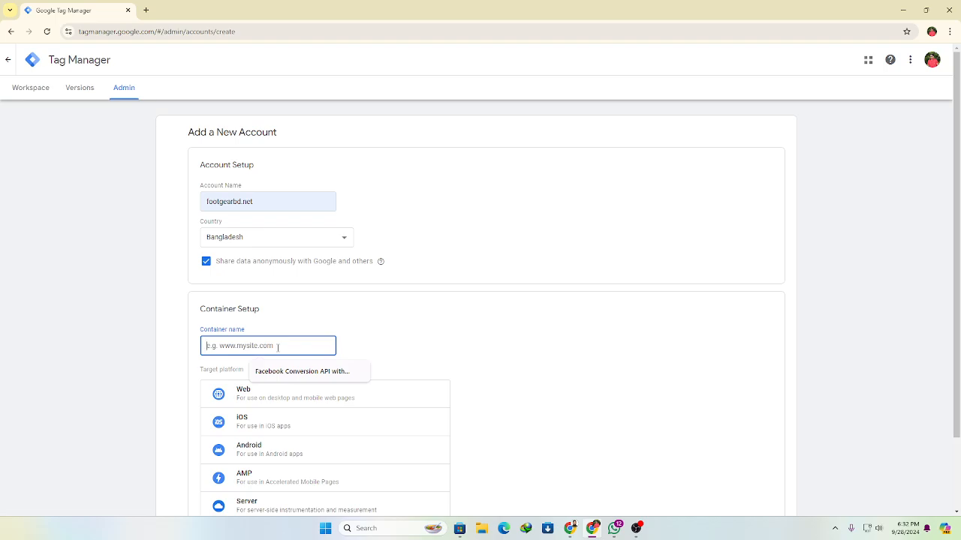
click(278, 370)
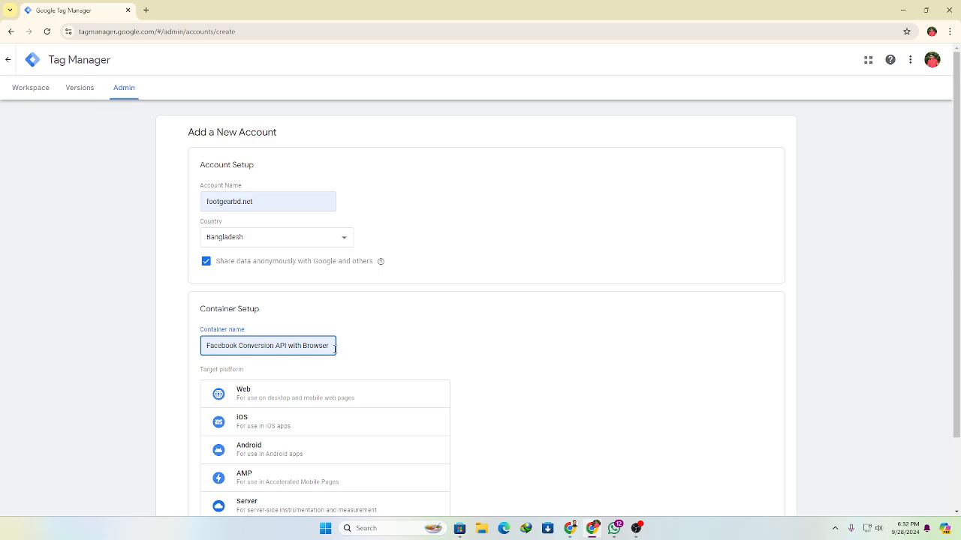
scroll(955, 319, down, 2)
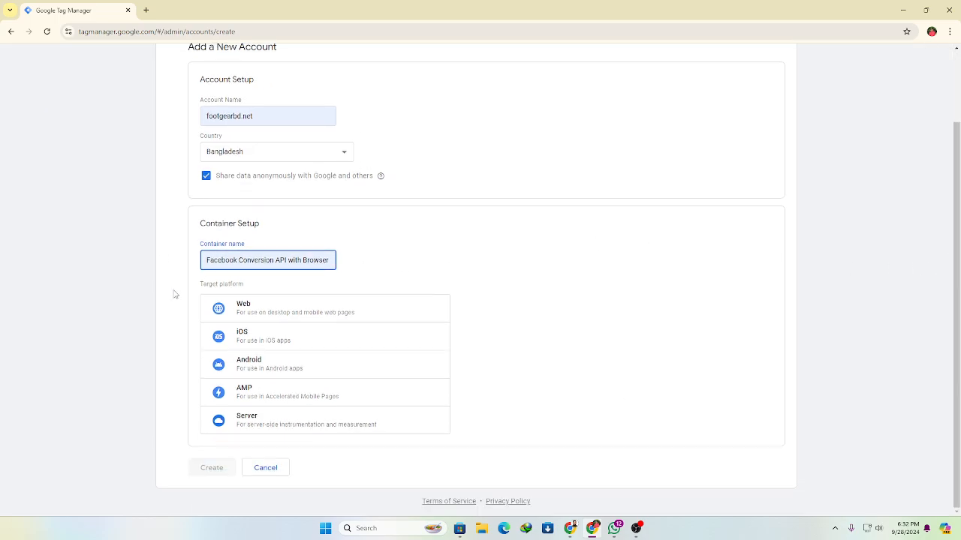
click(246, 316)
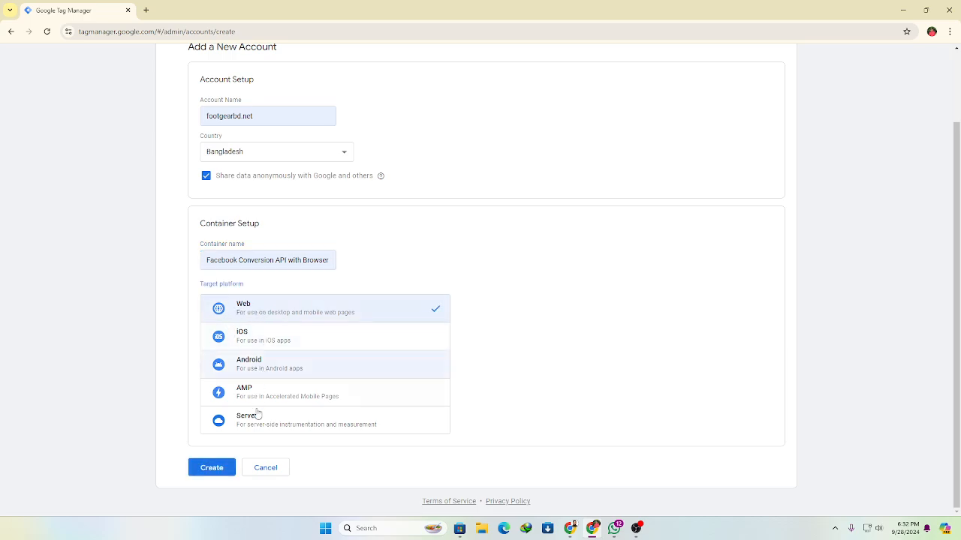
click(213, 469)
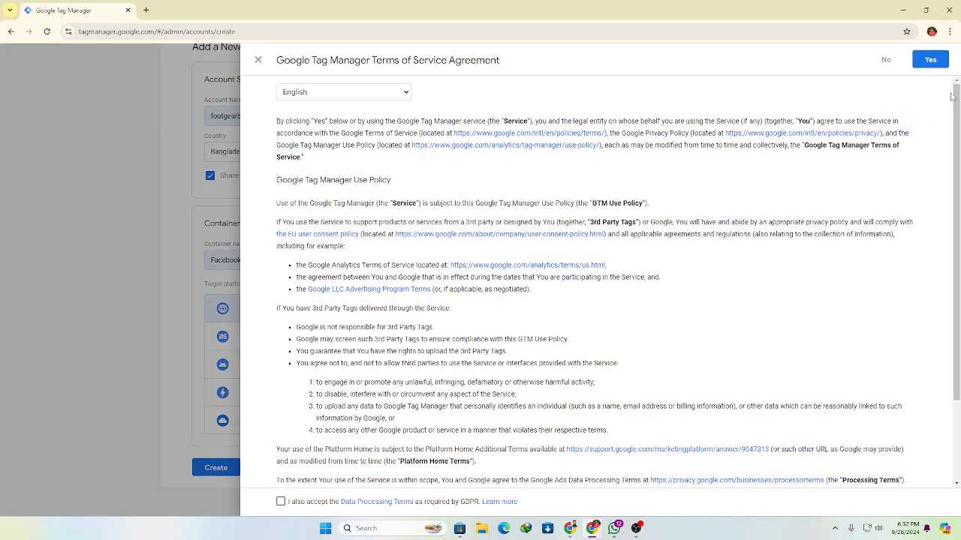
Accept the Tag Manager Terms of Service along with the GDPR Data Processing Terms
scroll(956, 129, down, 3)
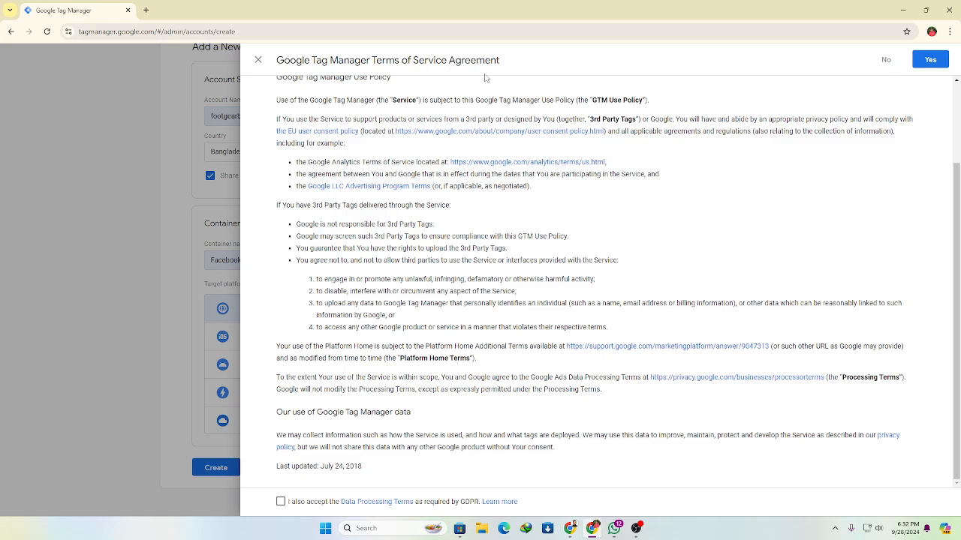
click(280, 502)
click(930, 60)
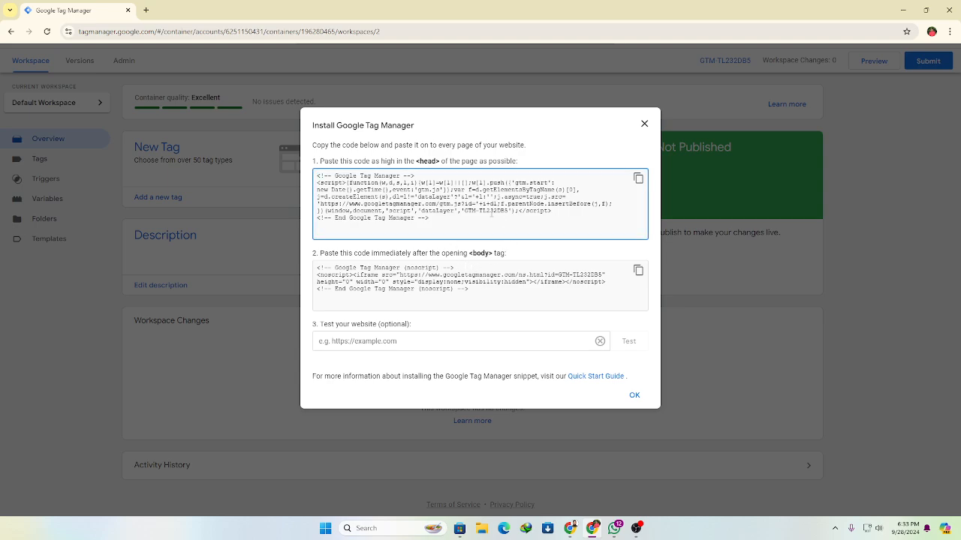
Dismiss the installation code dialog and copy the container's GTM ID from the workspace overview
double_click(493, 211)
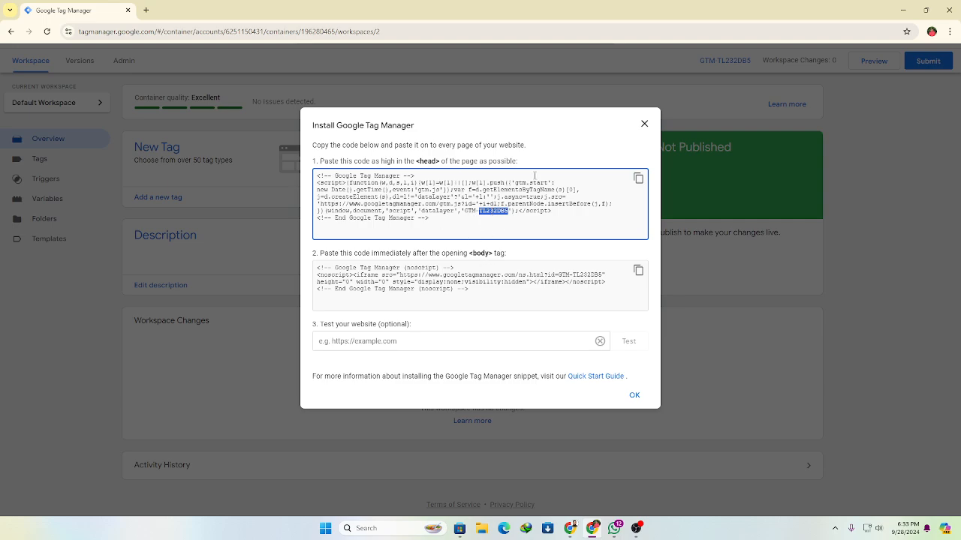
click(644, 124)
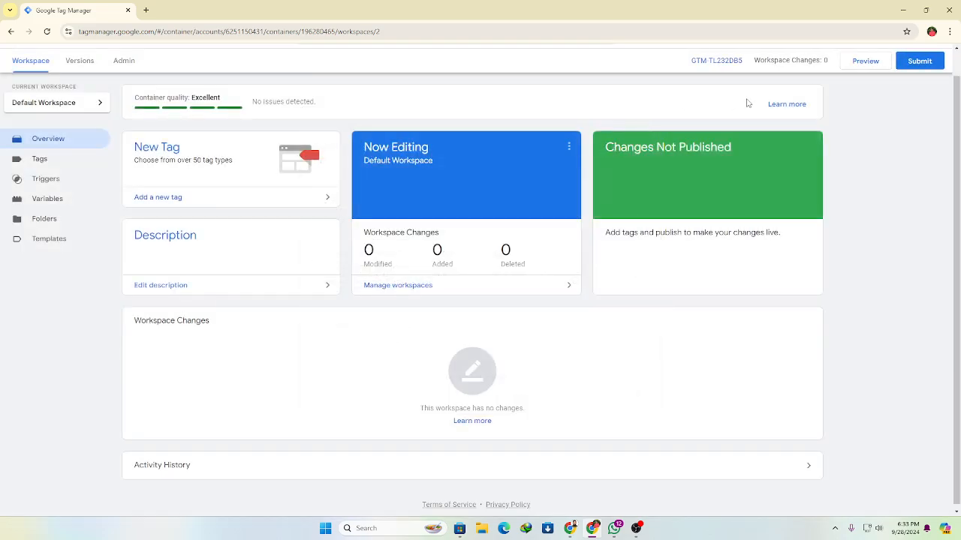
click(54, 159)
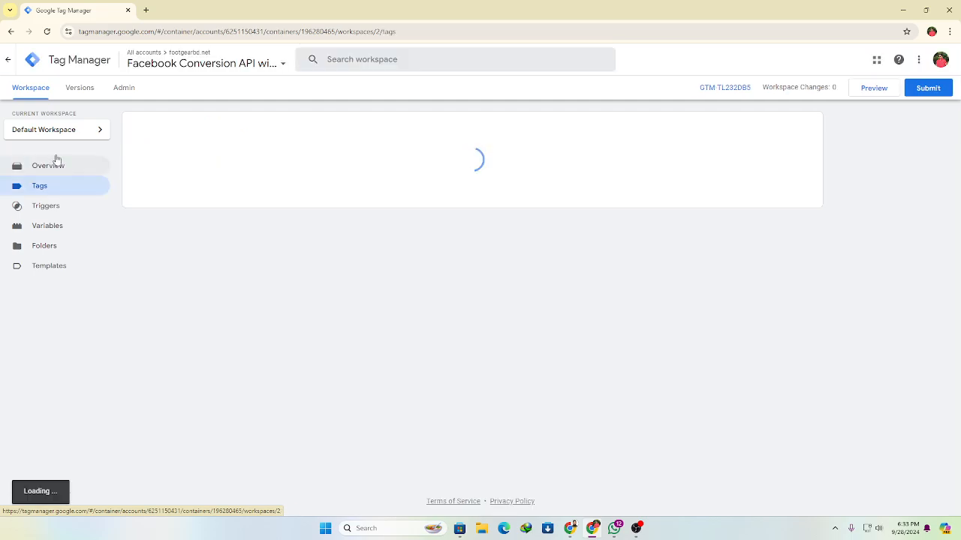
click(57, 166)
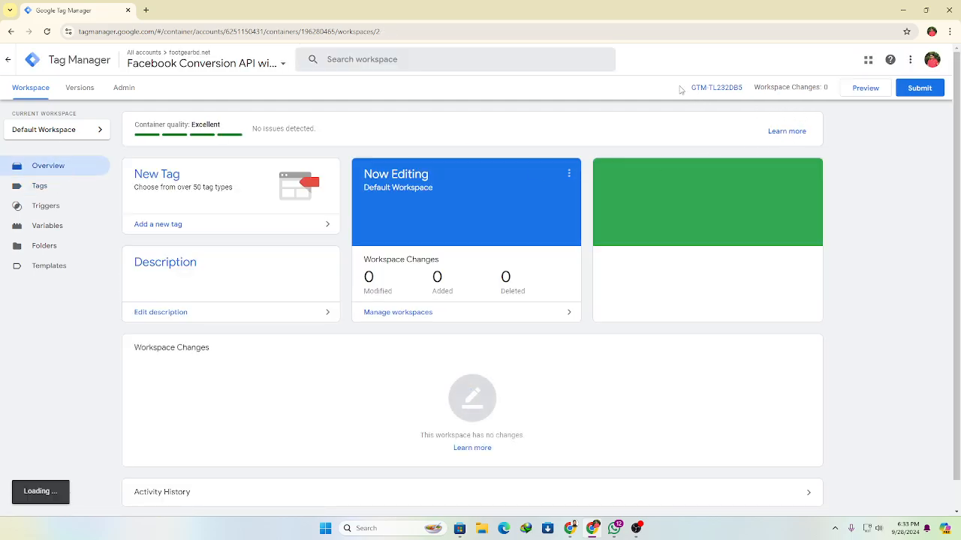
drag(689, 87, 746, 96)
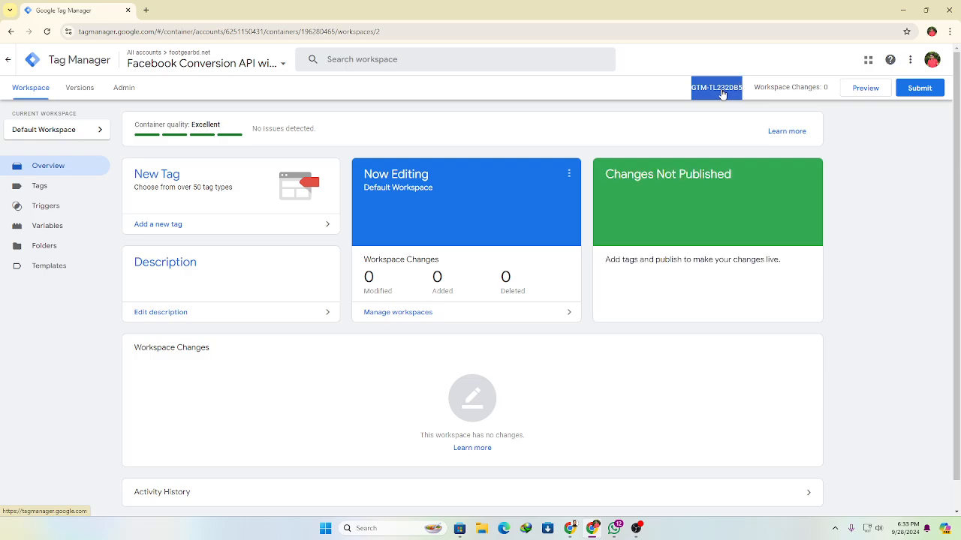
right_click(721, 94)
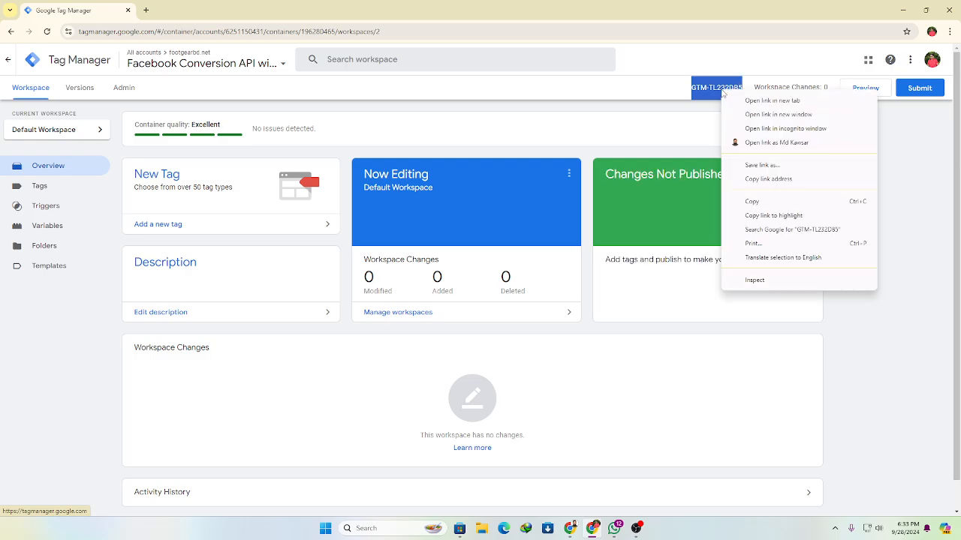
click(758, 206)
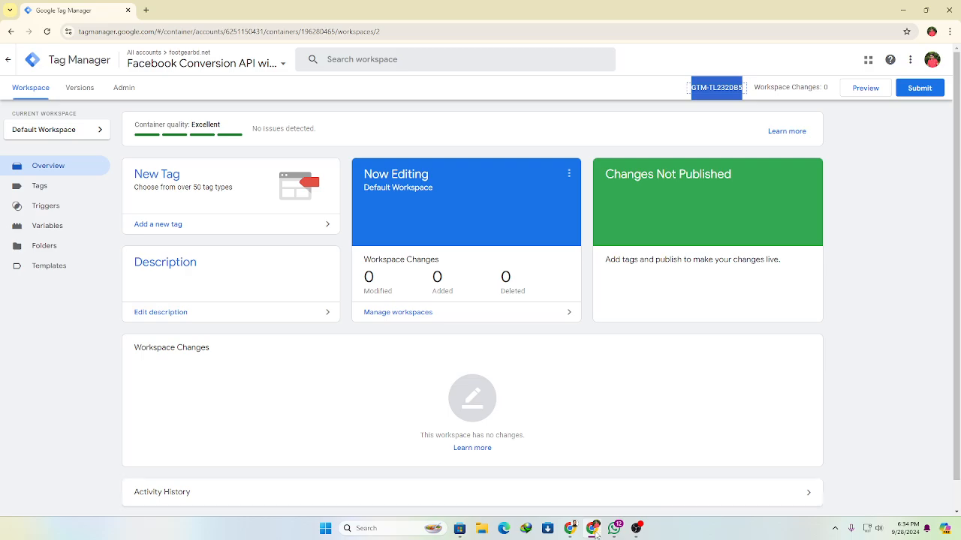
Switch to the browser window with the Footgearbd website and try to open its WordPress dashboard
mouse_move(592, 534)
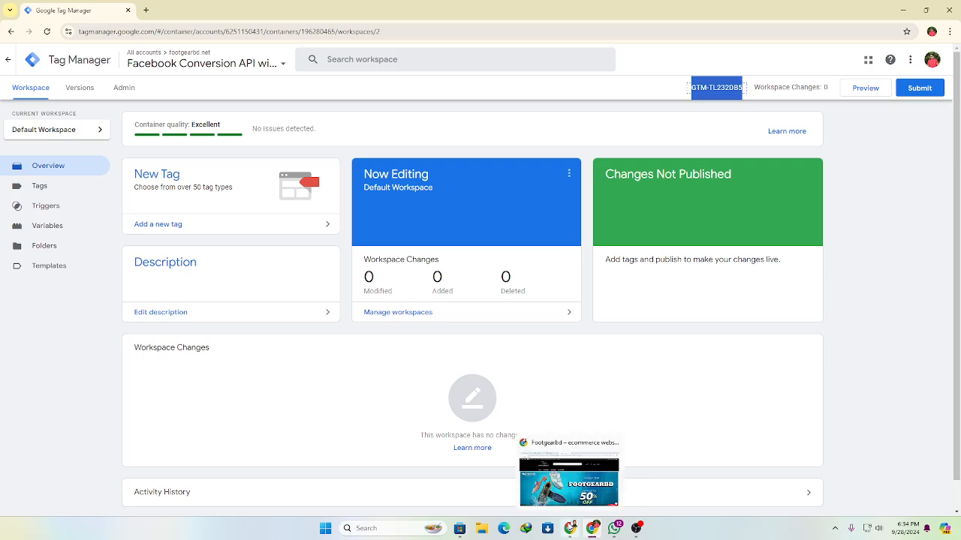
click(575, 487)
mouse_move(42, 69)
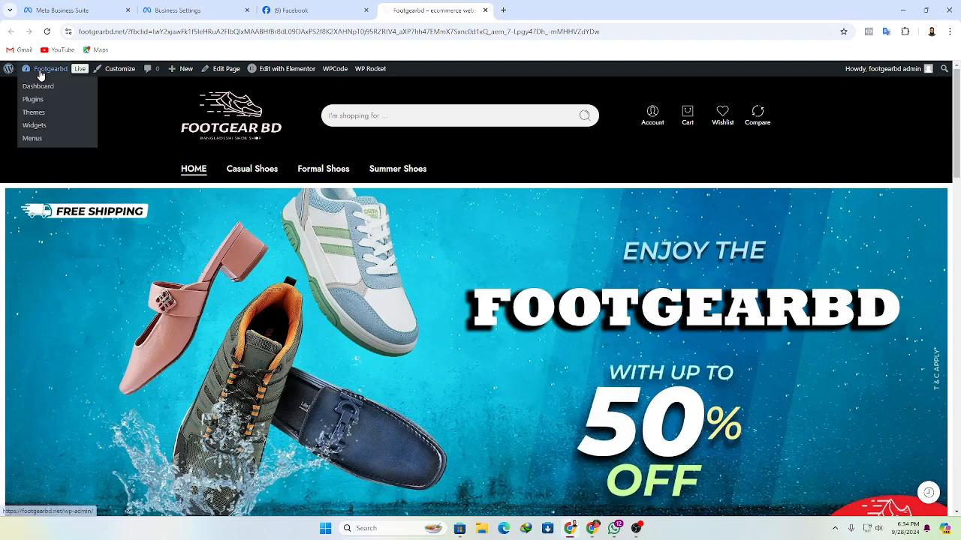
click(37, 87)
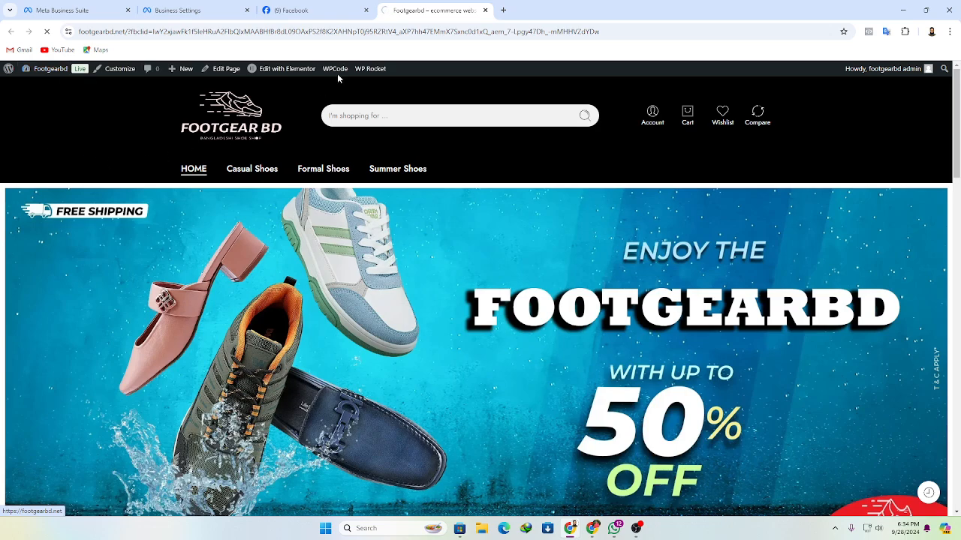
click(325, 6)
click(415, 12)
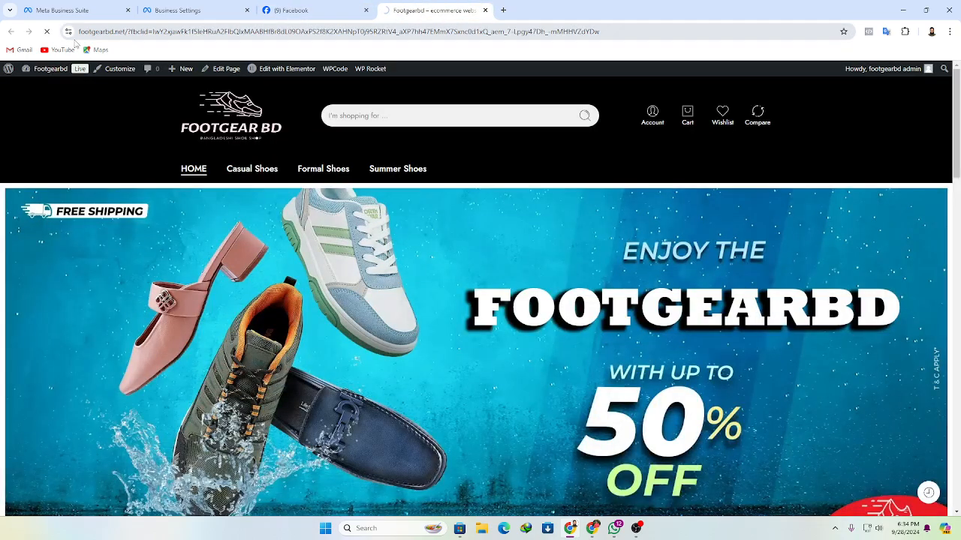
mouse_move(51, 70)
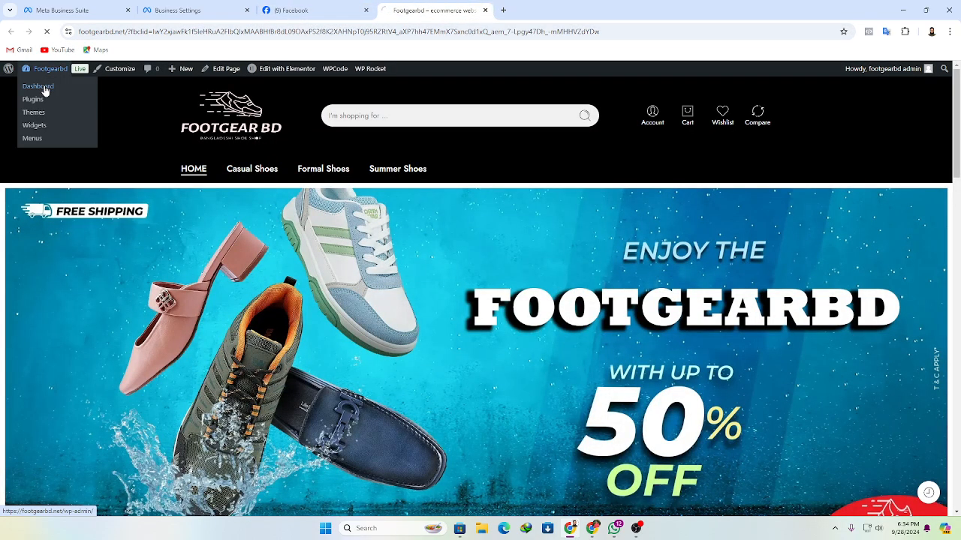
click(298, 6)
click(459, 12)
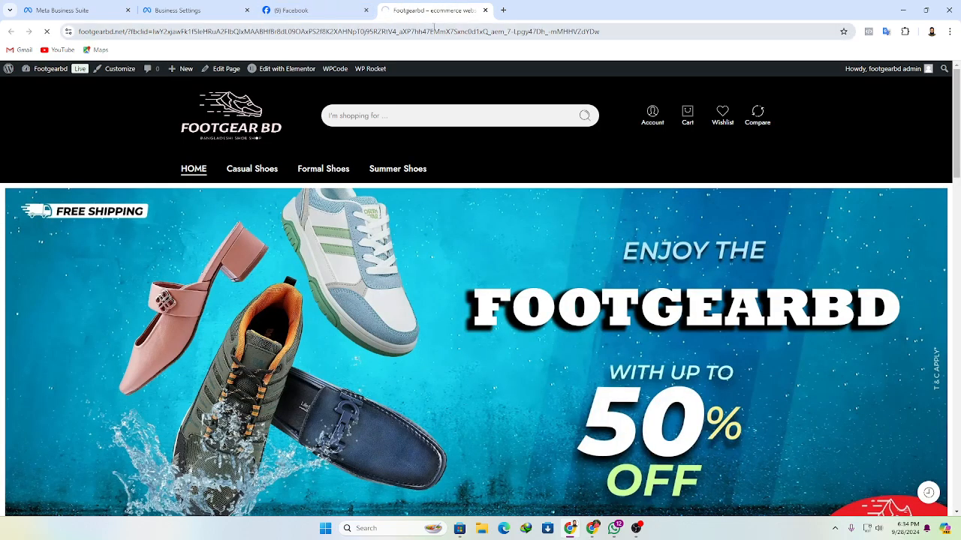
Close the Footgearbd website tab and reopen the site from the footgearbd.net link on its Facebook page
click(485, 10)
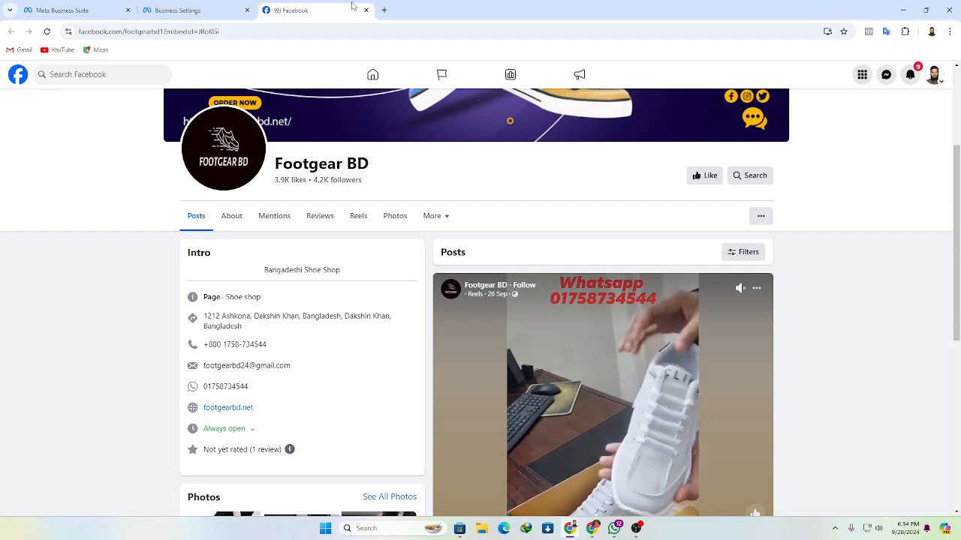
click(222, 408)
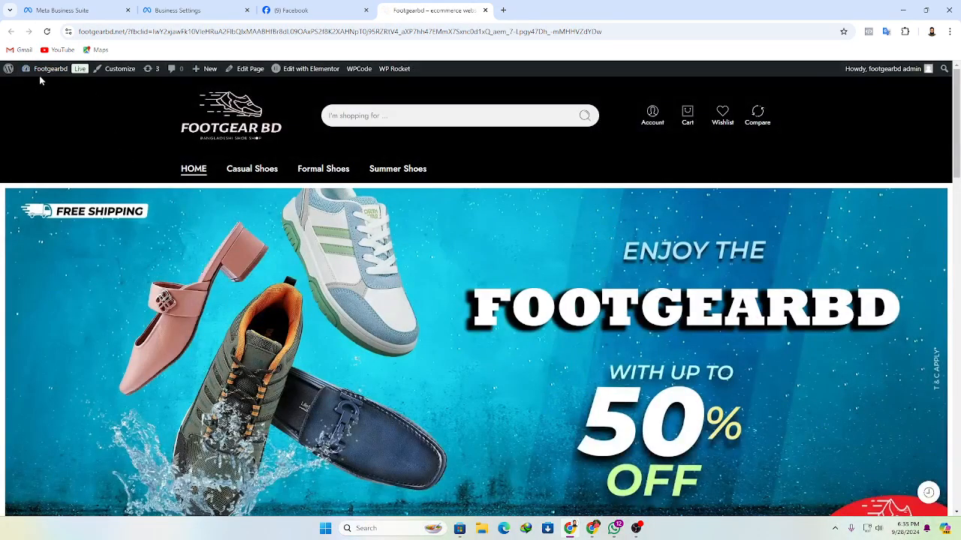
Open the Footgearbd WordPress dashboard and go to the page for adding a new plugin
mouse_move(41, 72)
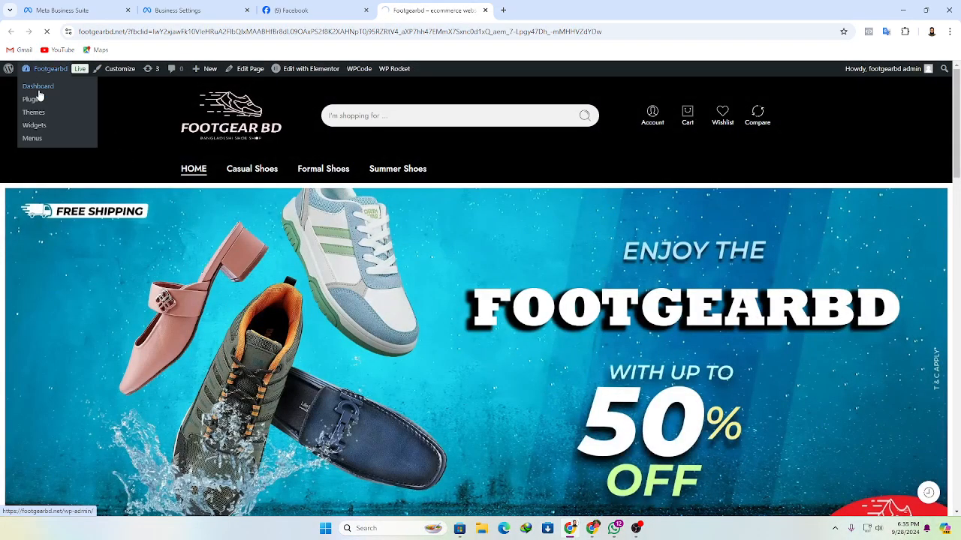
click(39, 92)
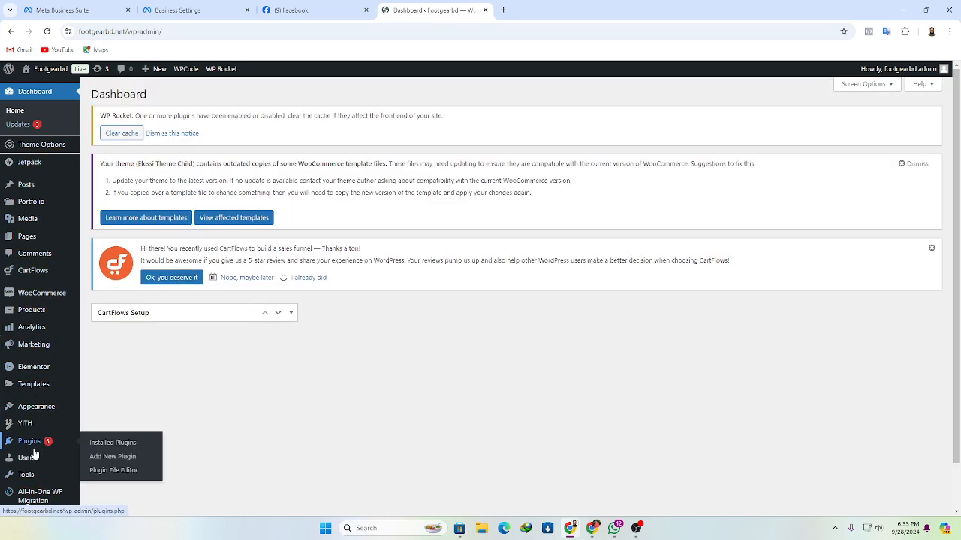
mouse_move(34, 444)
click(114, 457)
click(315, 10)
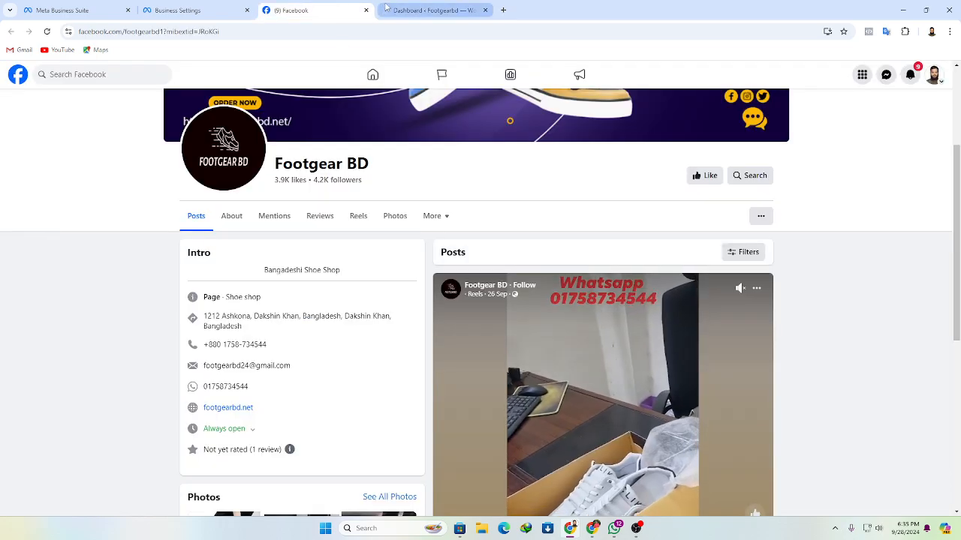
click(424, 12)
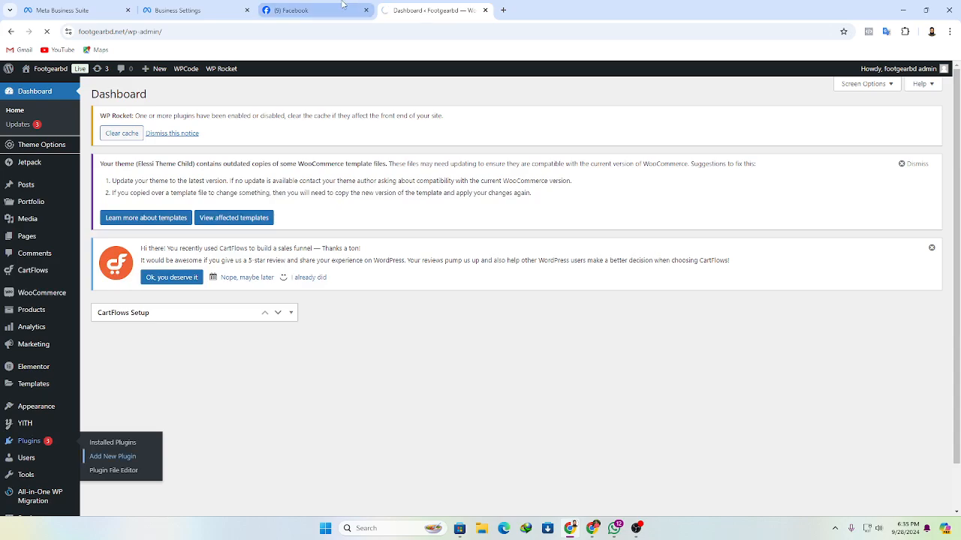
click(188, 10)
click(317, 10)
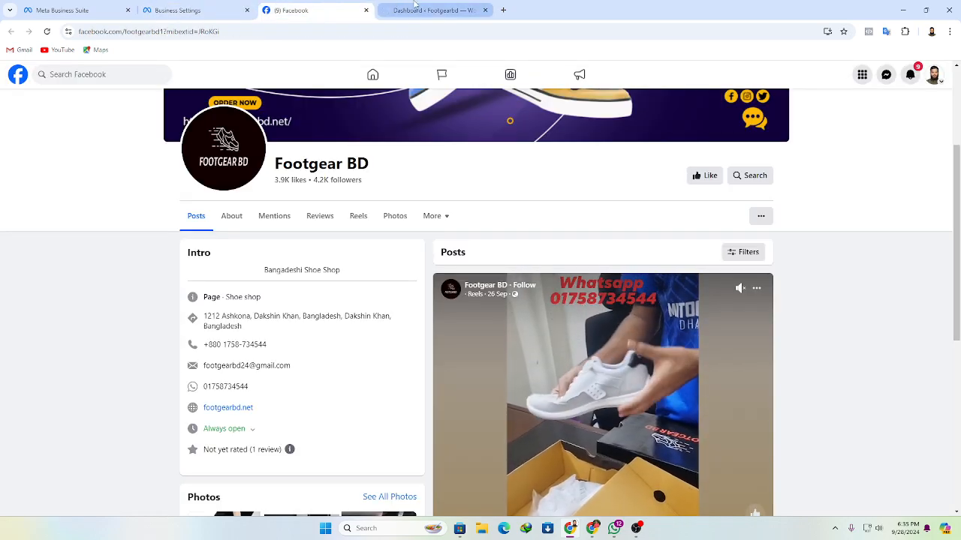
click(414, 6)
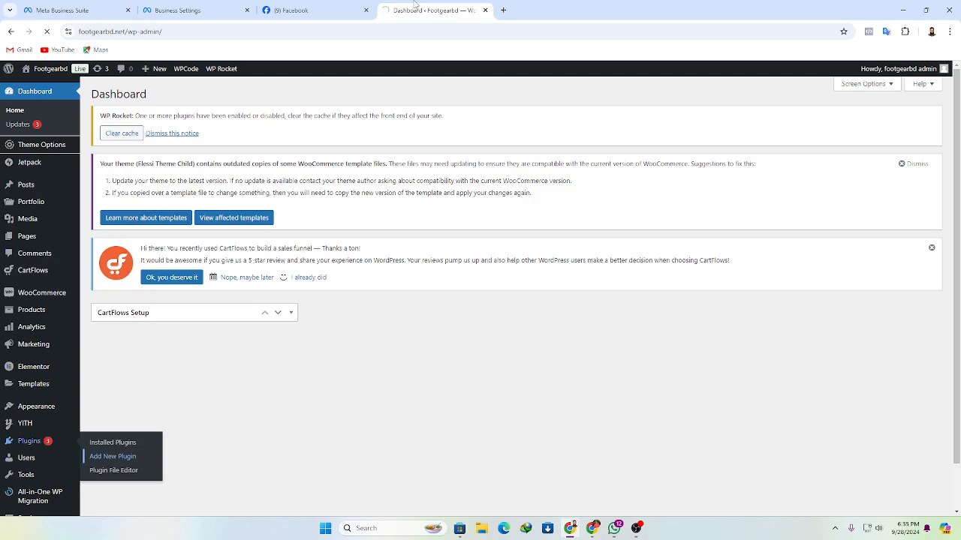
Search the WordPress plugin directory for GTM4WP
click(91, 460)
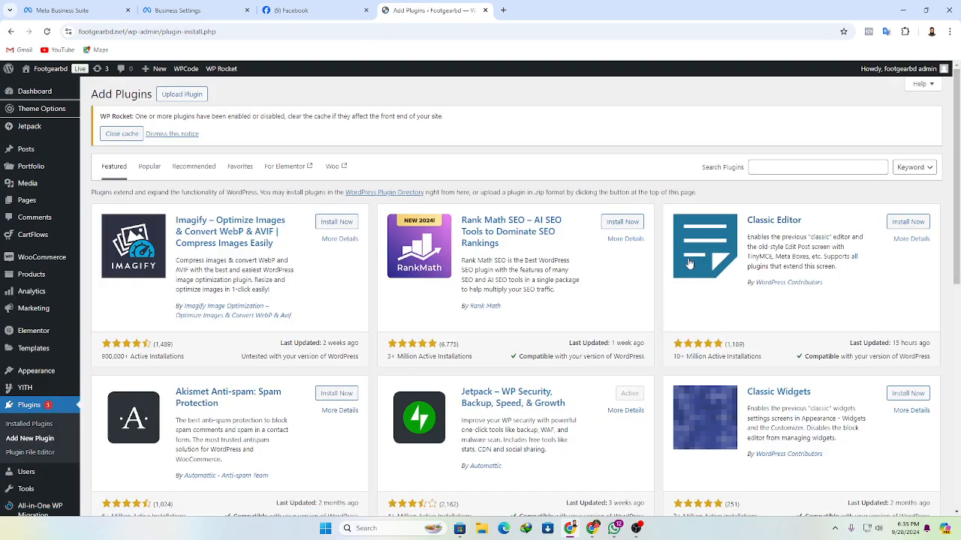
click(774, 171)
text(GT)
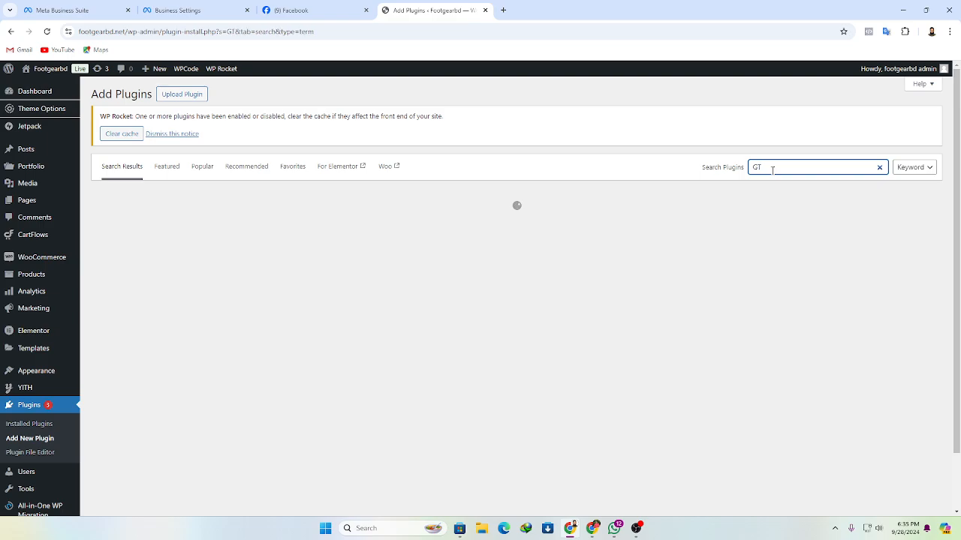
text(M4WP)
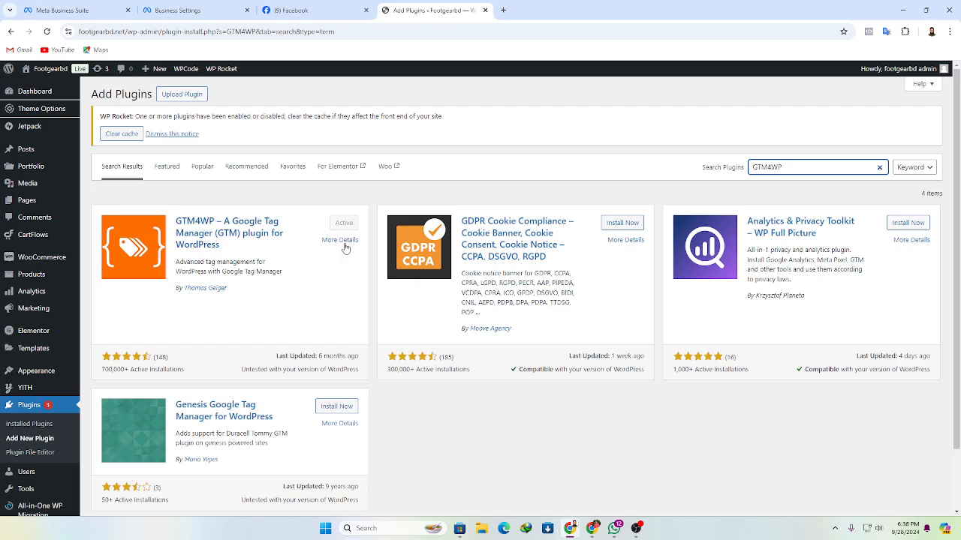
View the GTM4WP plugin's details, close them and open the list of installed plugins
click(153, 266)
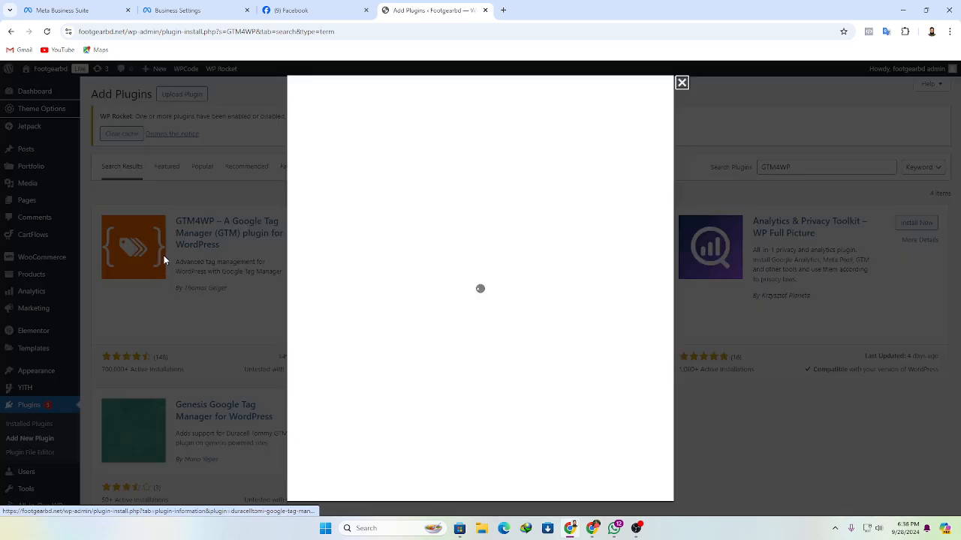
click(682, 83)
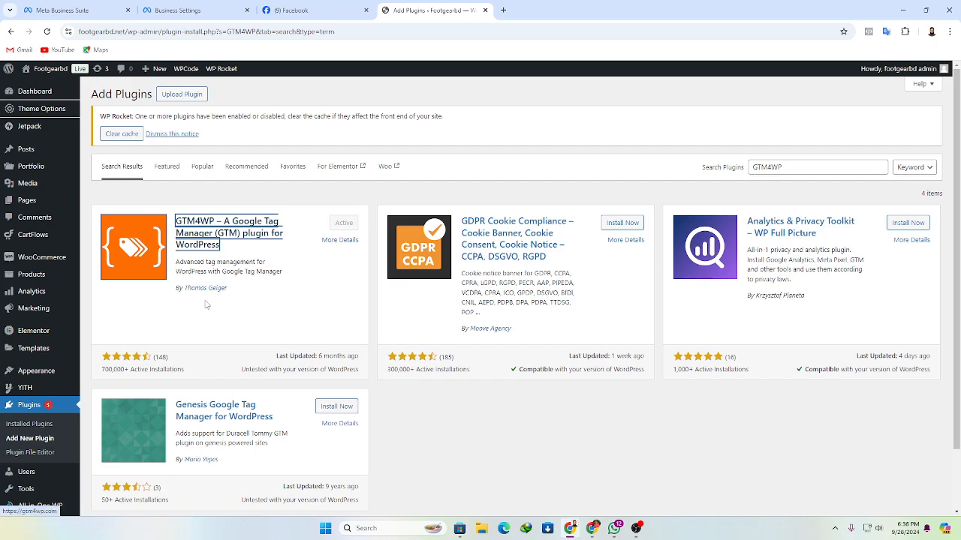
click(31, 425)
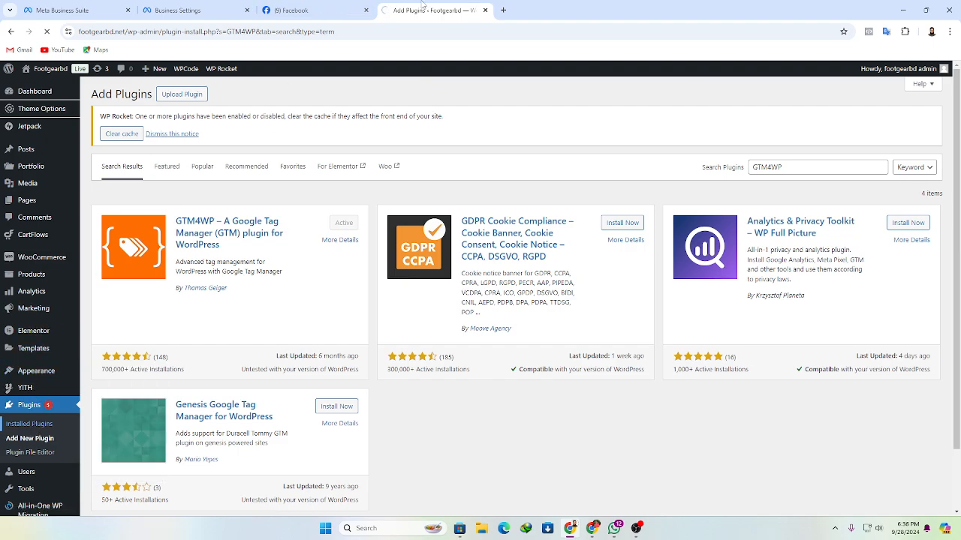
click(301, 10)
click(431, 10)
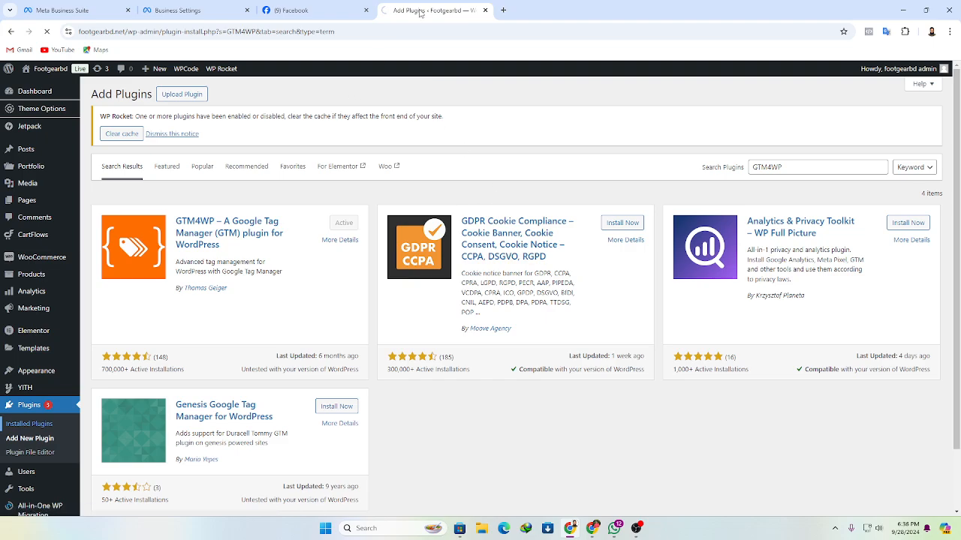
click(320, 6)
click(436, 9)
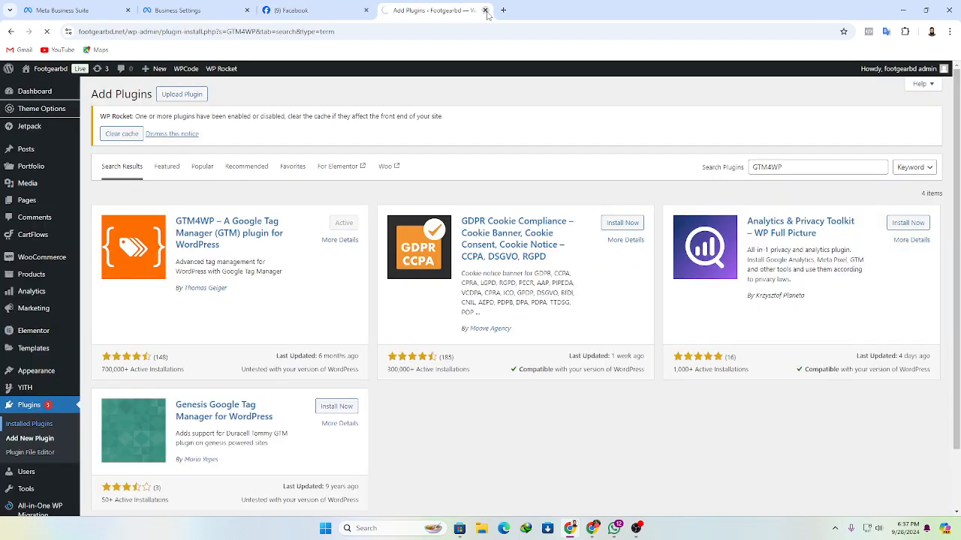
click(320, 9)
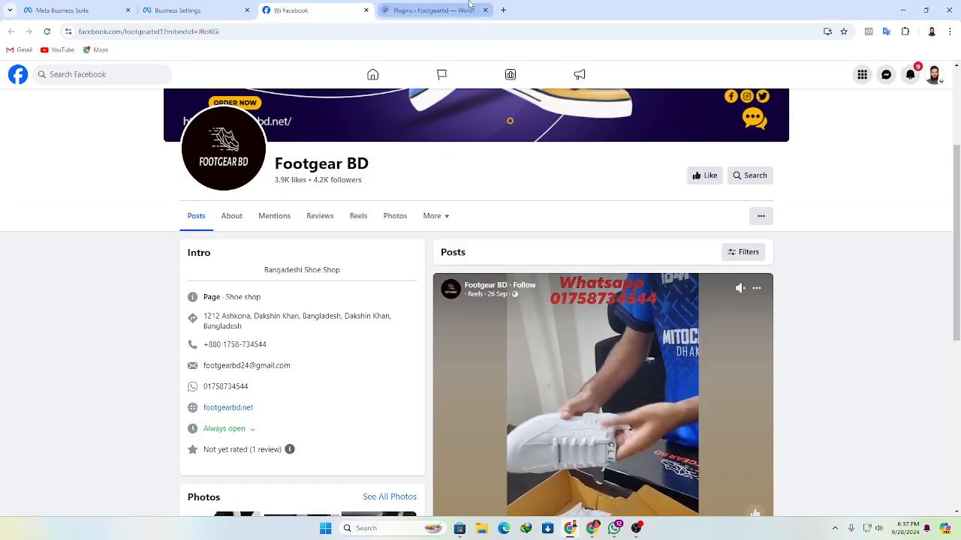
Return to the WordPress page and open the settings of the installed GTM4WP plugin
click(424, 11)
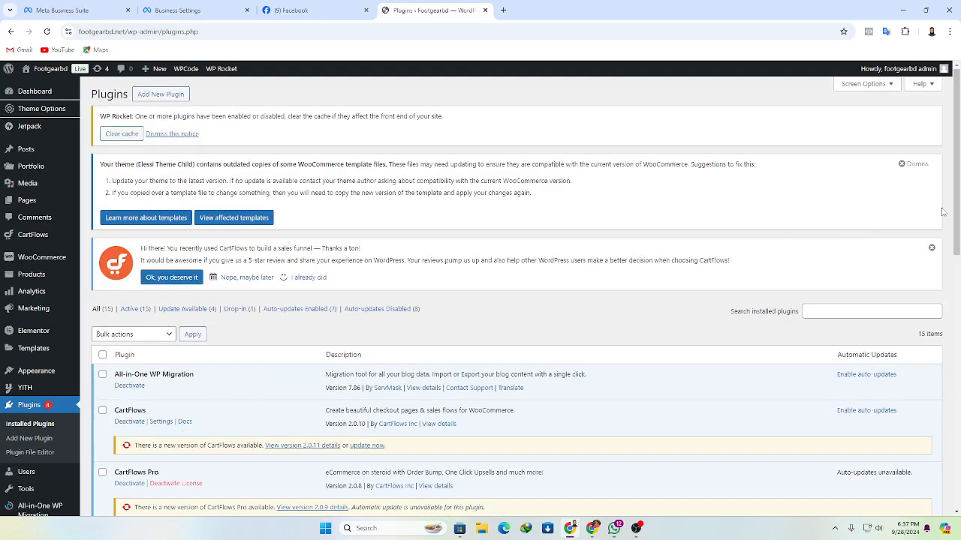
drag(958, 207, 951, 385)
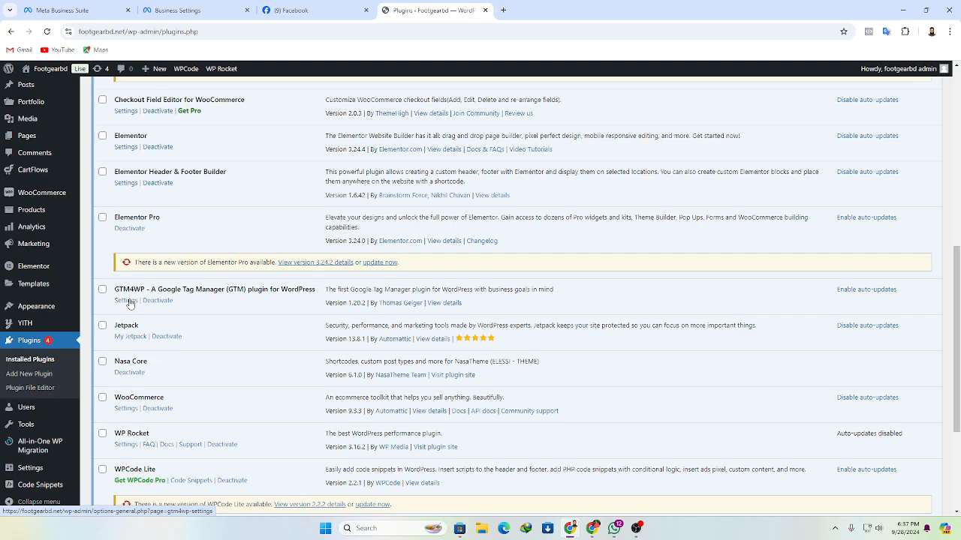
click(126, 301)
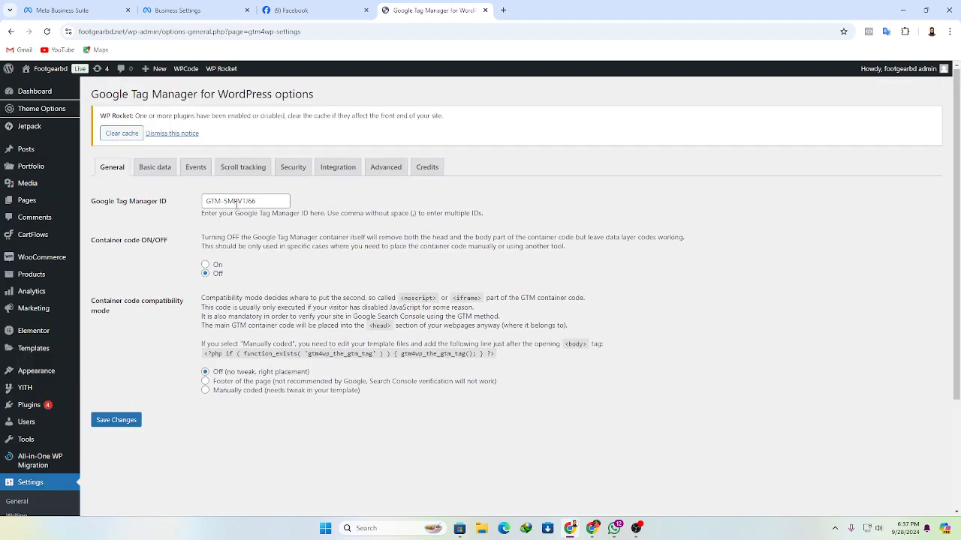
Replace the Google Tag Manager ID with the copied GTM-TL232DB5, turn the container code on and save the changes
drag(261, 200, 204, 195)
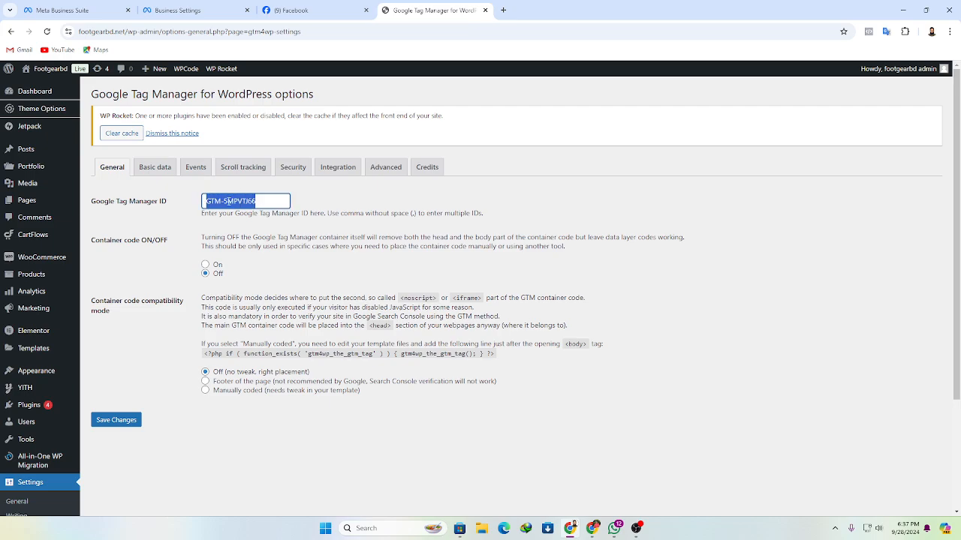
right_click(229, 202)
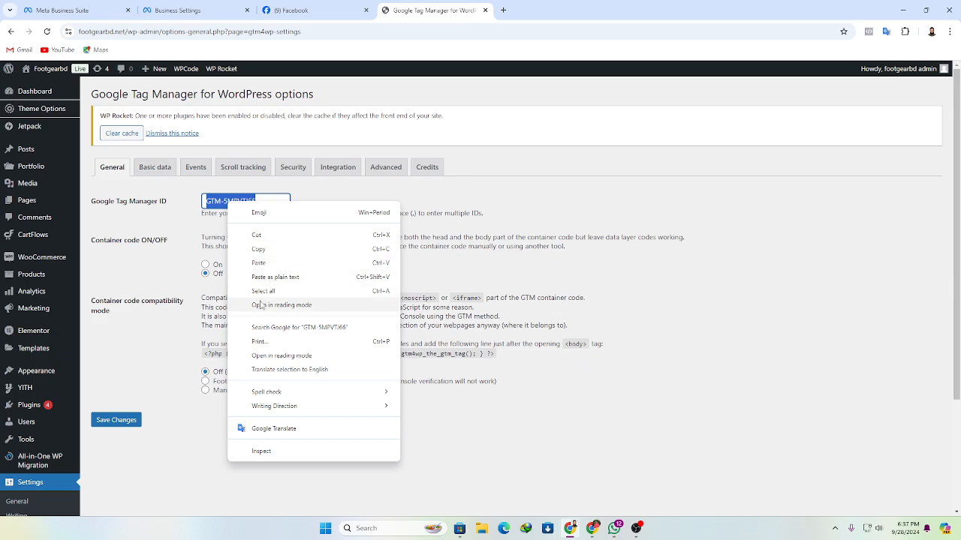
click(259, 263)
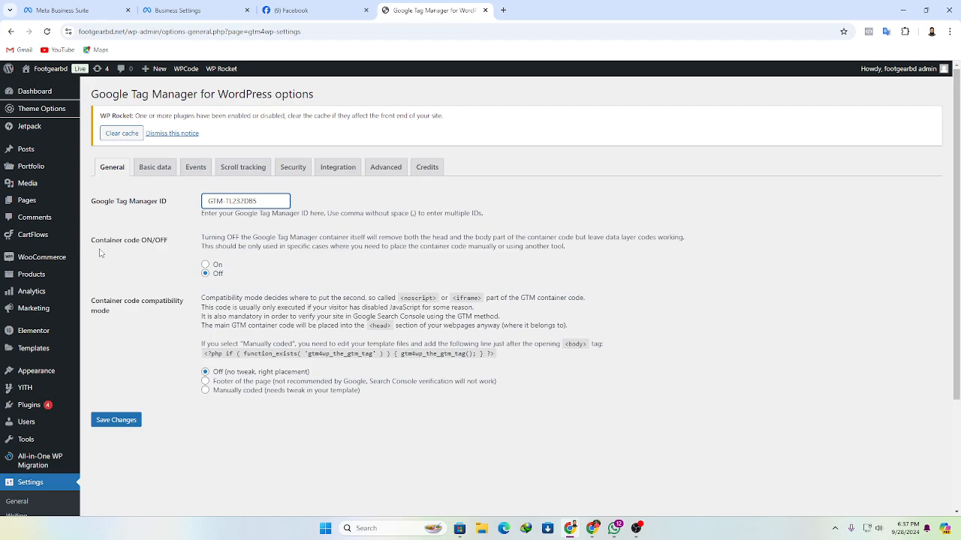
click(205, 265)
click(129, 419)
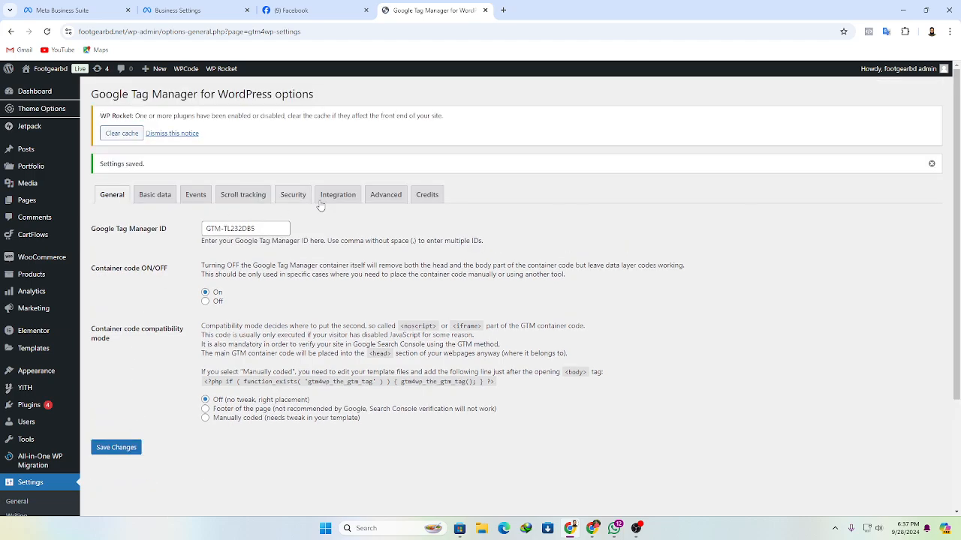
Review the WooCommerce integration options of the plugin, save them and return to the general settings
click(327, 201)
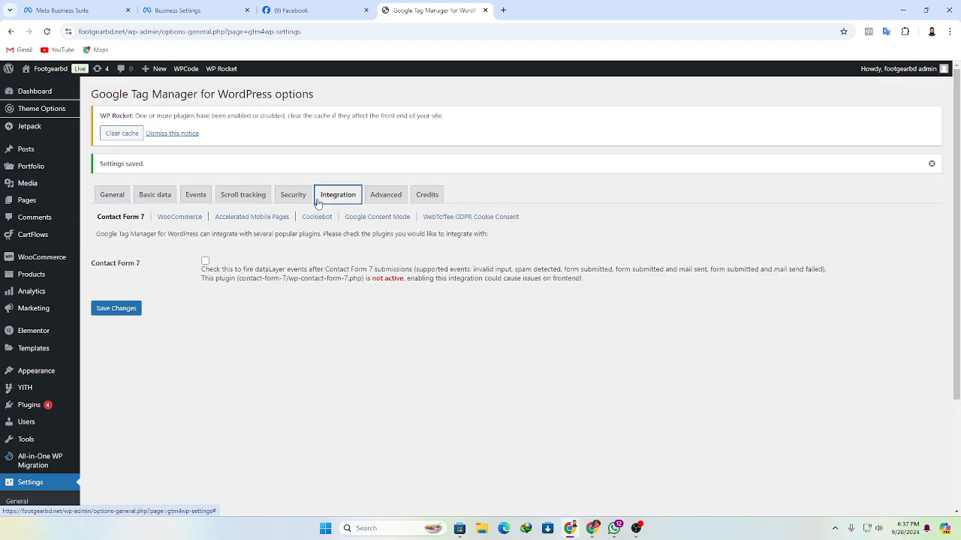
click(181, 217)
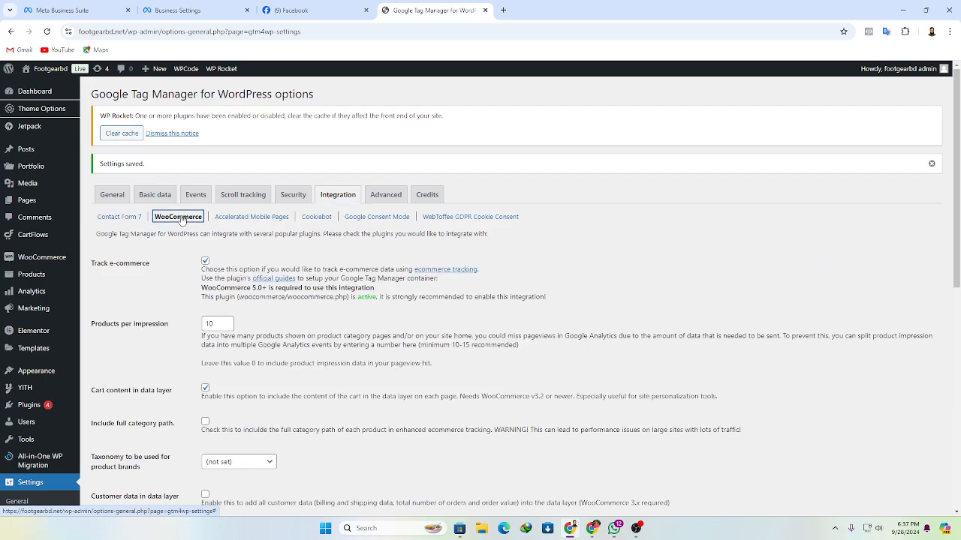
drag(955, 240, 954, 337)
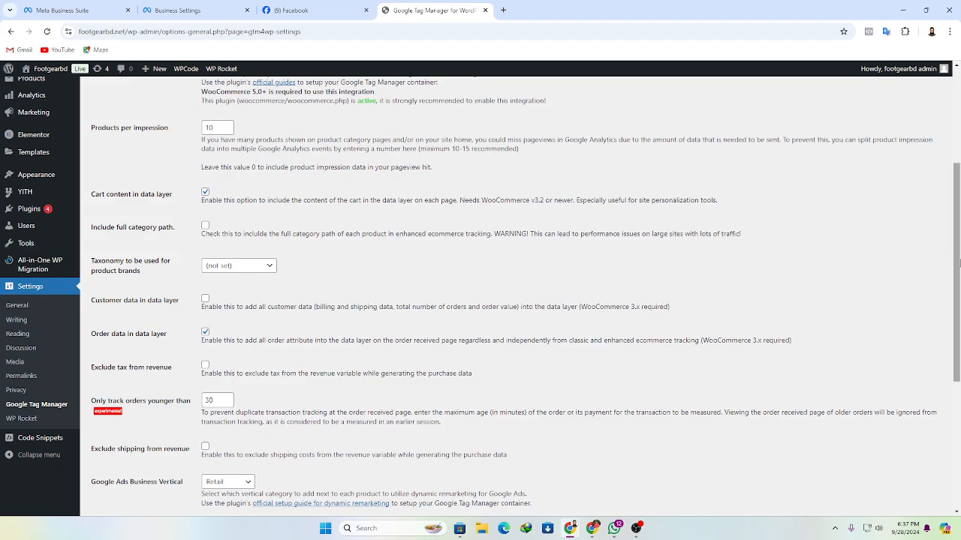
drag(956, 275, 955, 349)
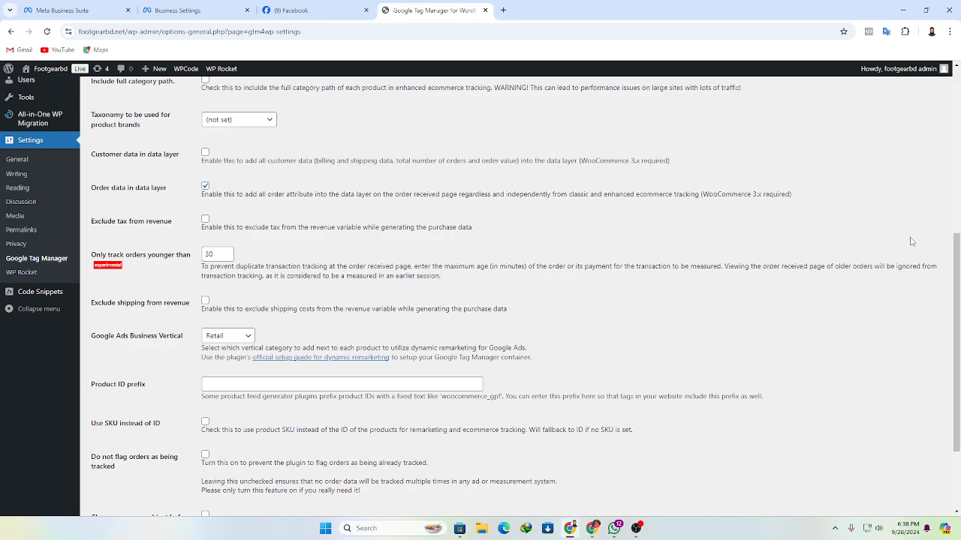
drag(956, 262, 944, 323)
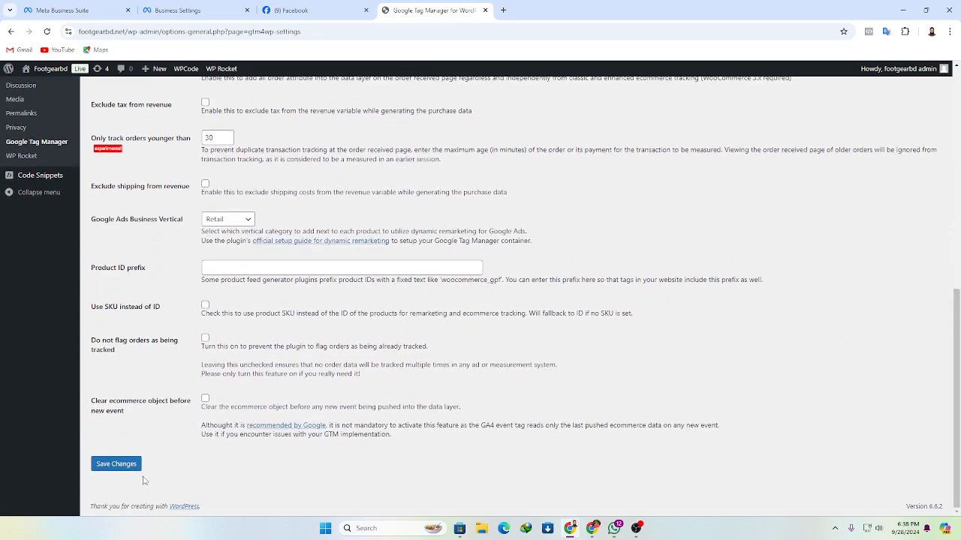
click(117, 460)
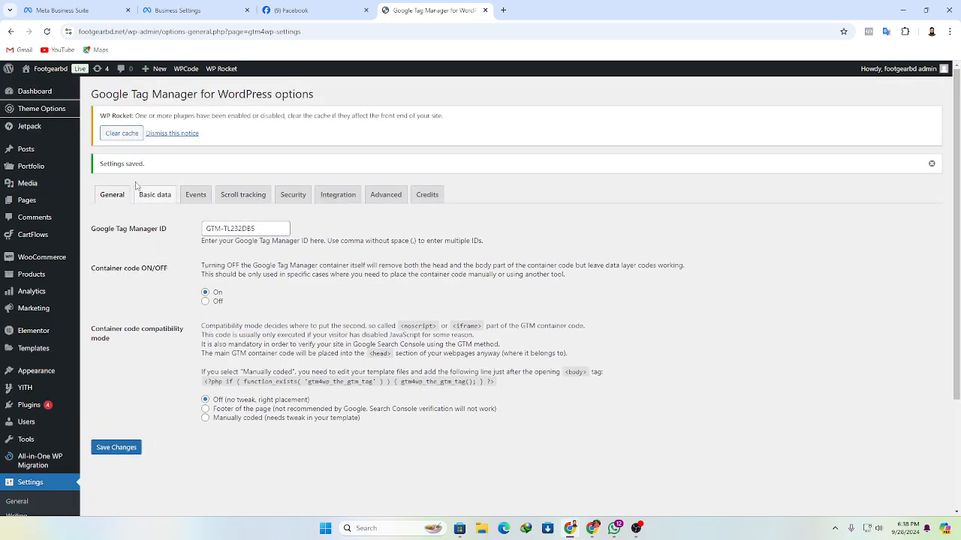
click(117, 199)
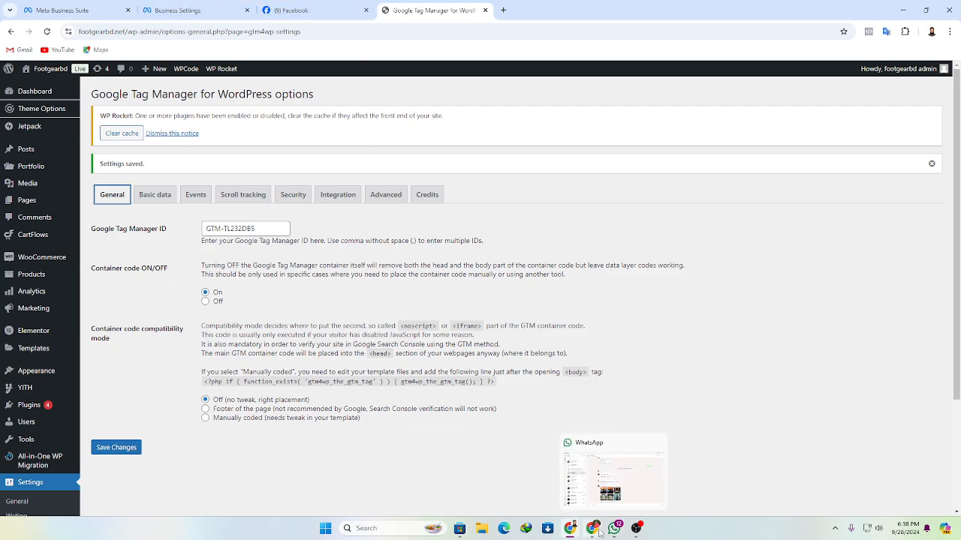
Switch to the Google Tag Manager window and launch preview mode for the container
mouse_move(593, 528)
click(598, 493)
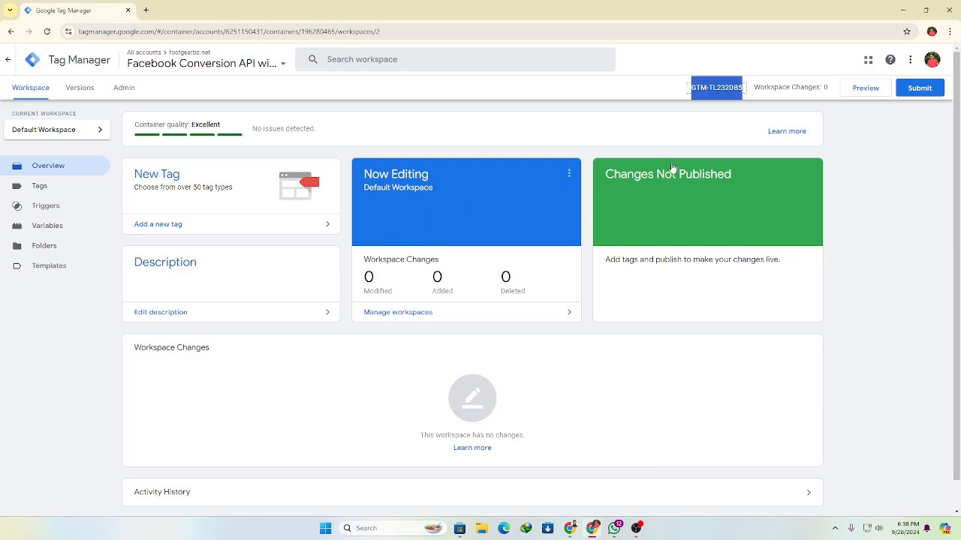
click(887, 167)
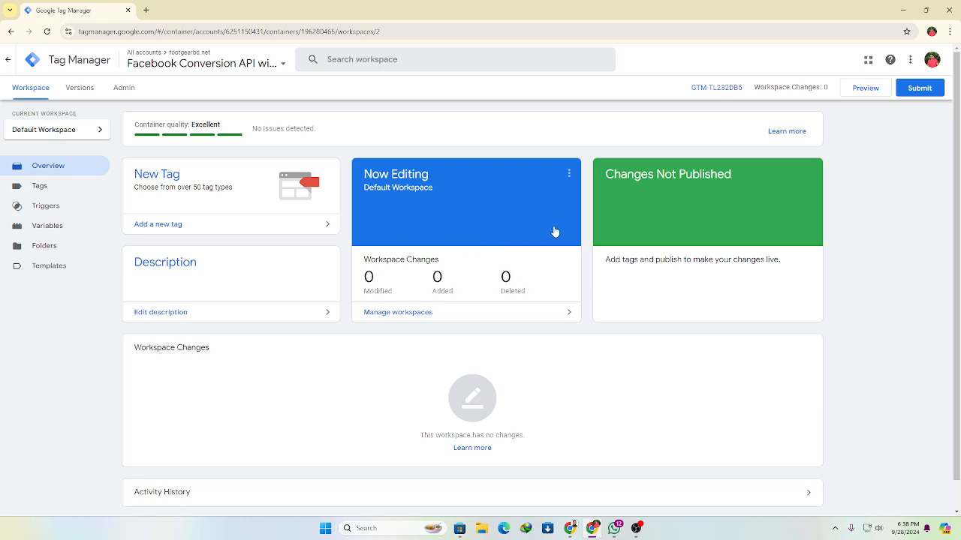
click(862, 90)
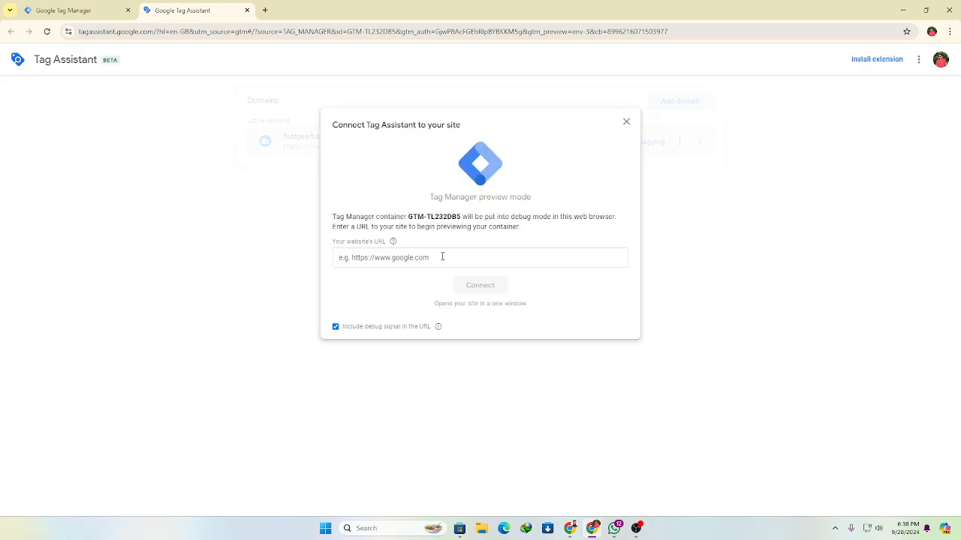
click(434, 258)
click(434, 282)
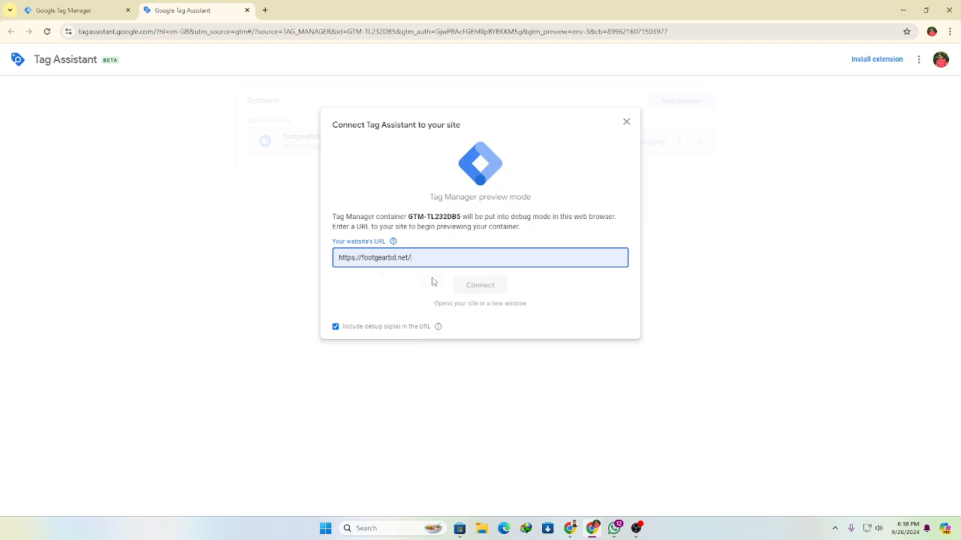
click(480, 289)
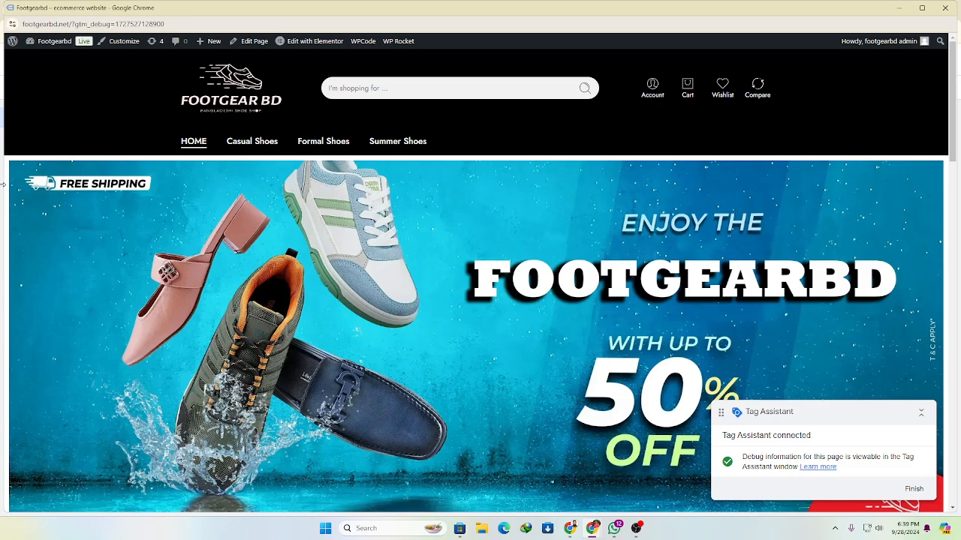
drag(2, 184, 205, 184)
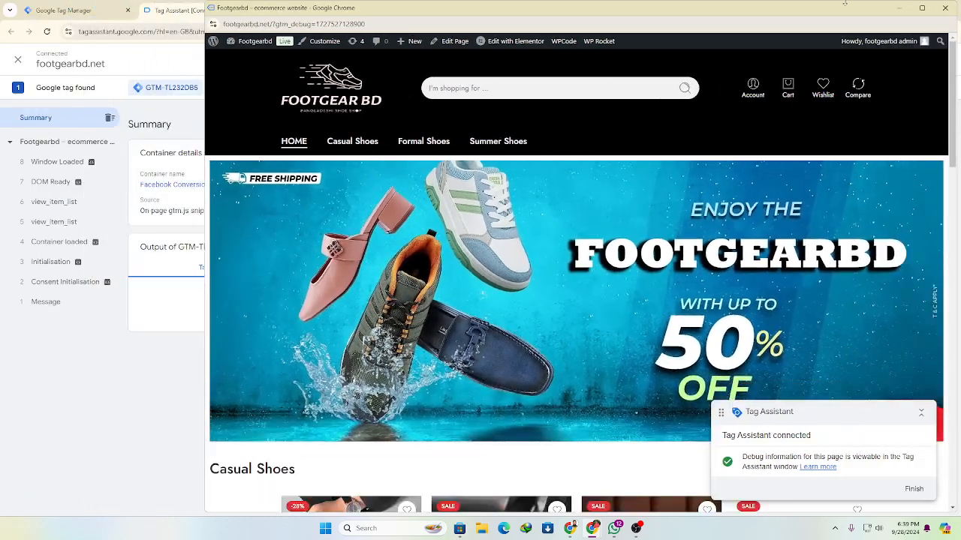
Close the footgearbd.net debug window, dismiss the Tag Assistant notice and close the Tag Assistant page
click(945, 8)
click(466, 270)
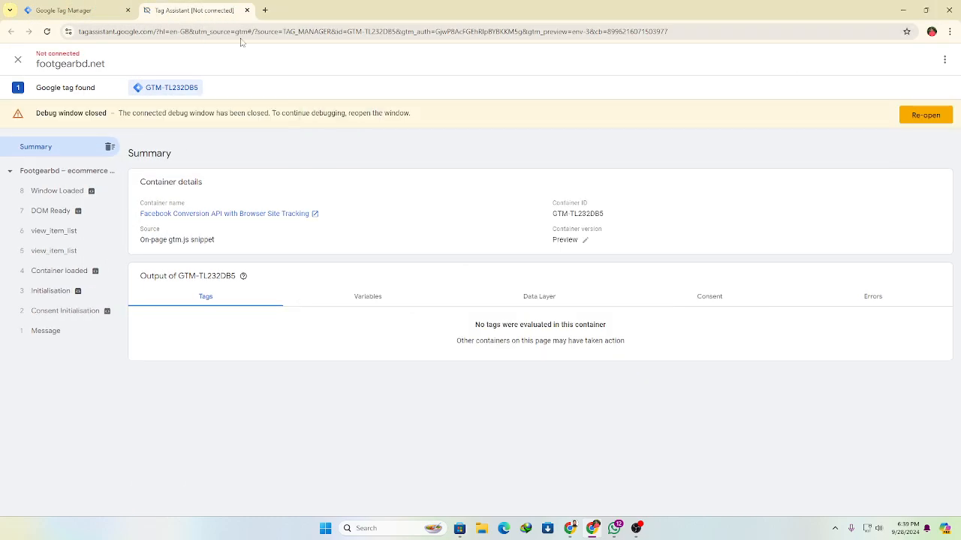
click(247, 10)
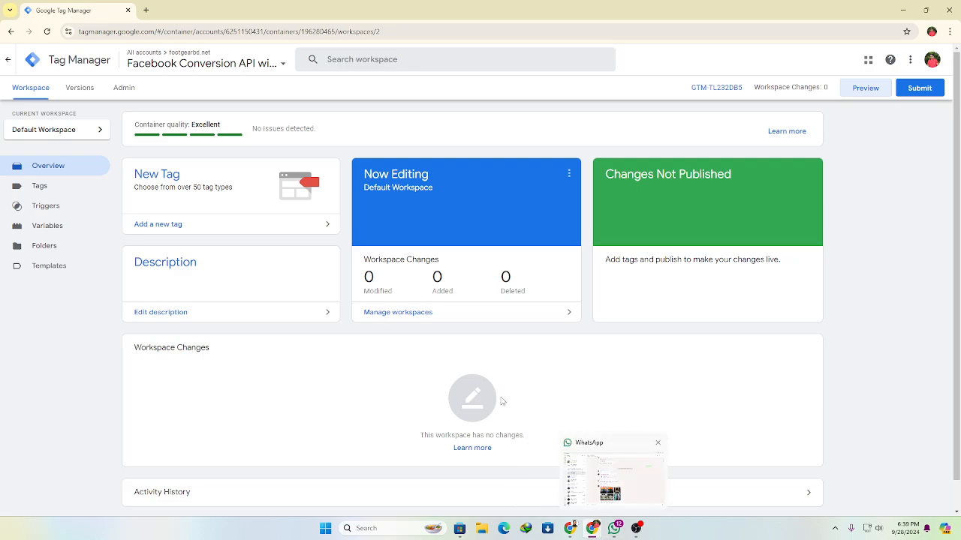
Switch to Meta Business settings in the other browser window and copy the ID of the Footgearbd2 dataset
click(568, 530)
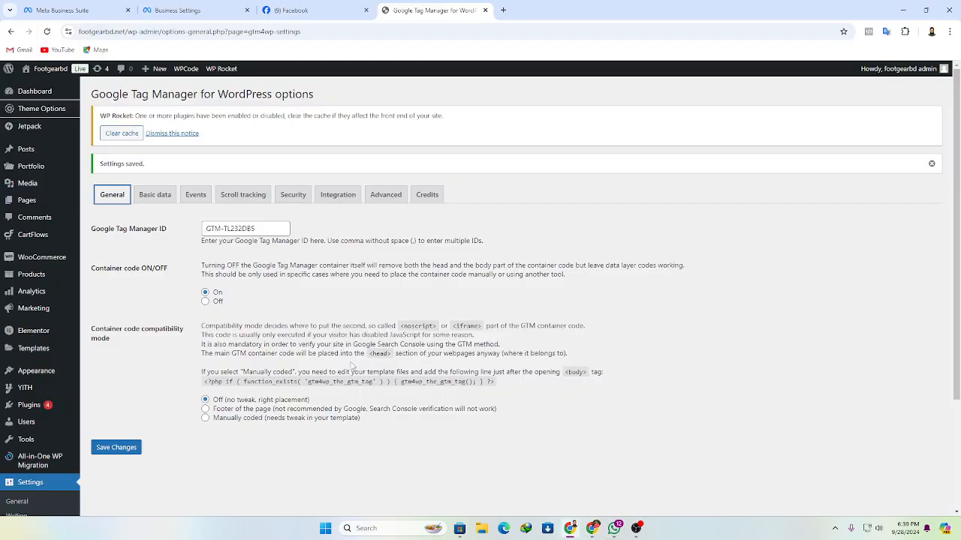
click(319, 11)
click(188, 11)
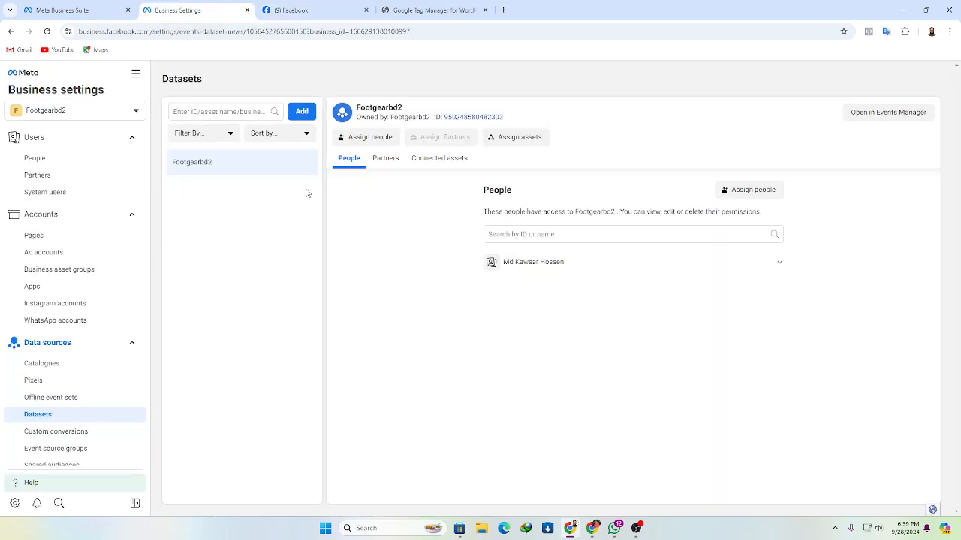
click(480, 118)
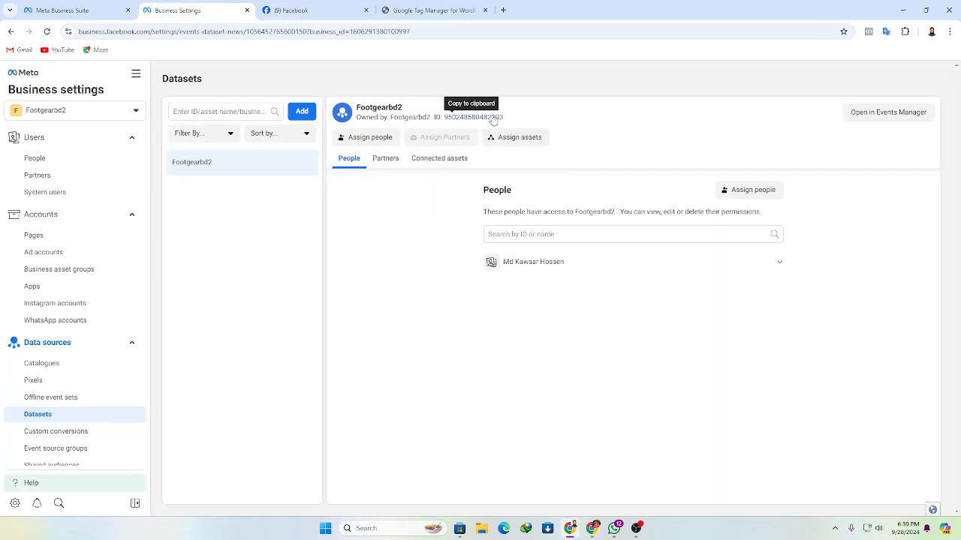
right_click(492, 118)
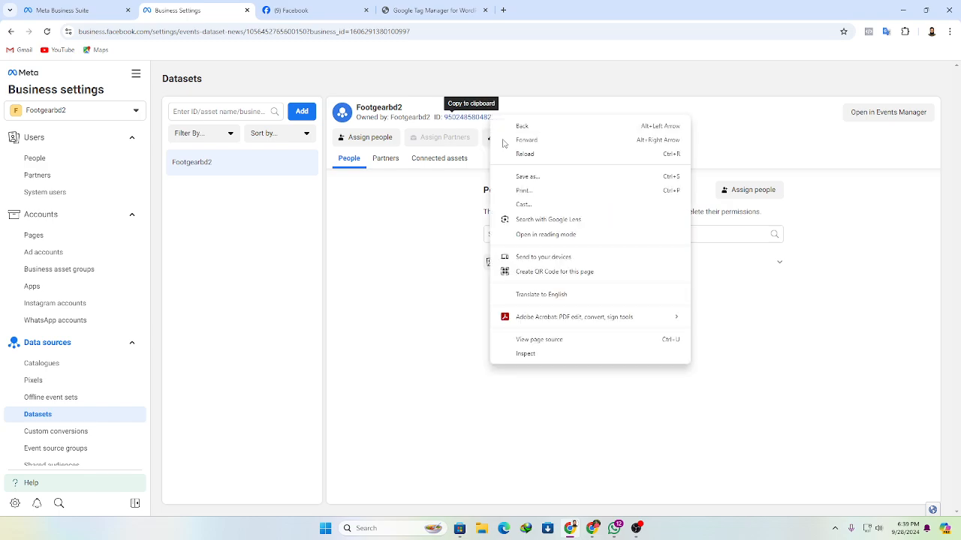
click(453, 178)
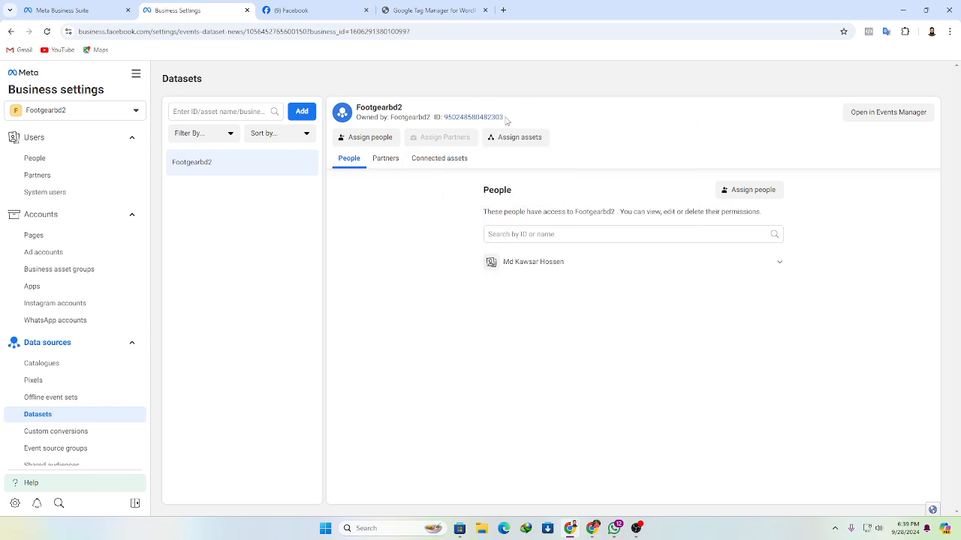
drag(504, 118, 442, 120)
right_click(457, 119)
click(490, 125)
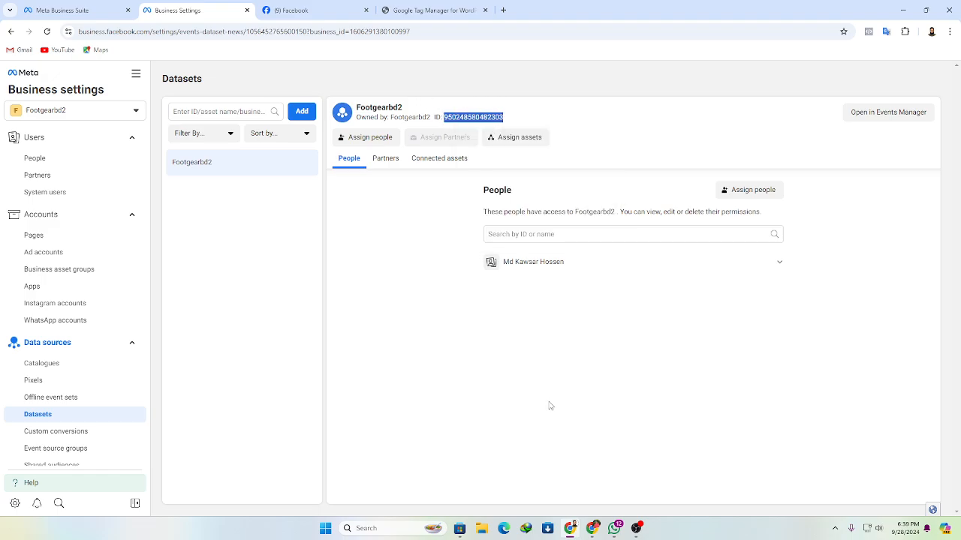
Switch back to Google Tag Manager and start a new user-defined variable named Pixel ID
mouse_move(593, 529)
click(594, 498)
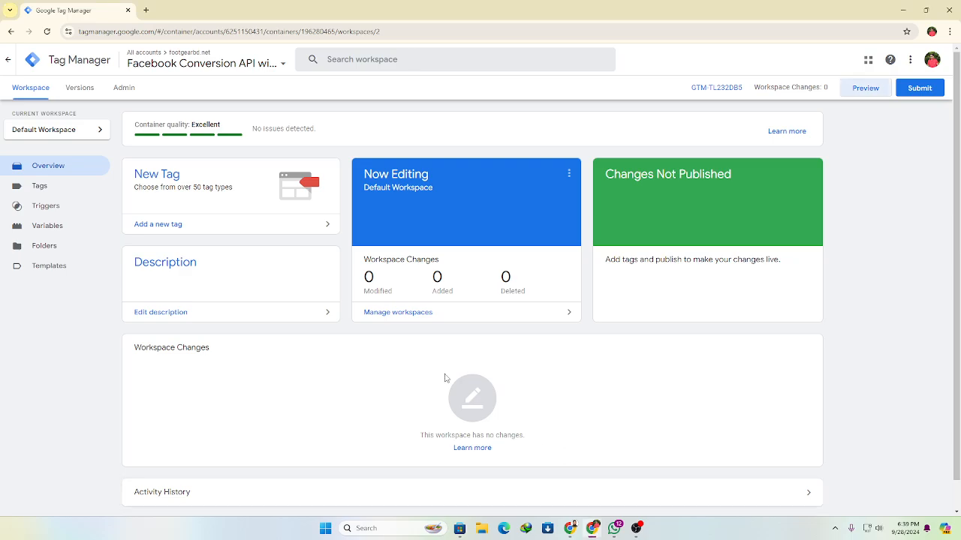
click(56, 230)
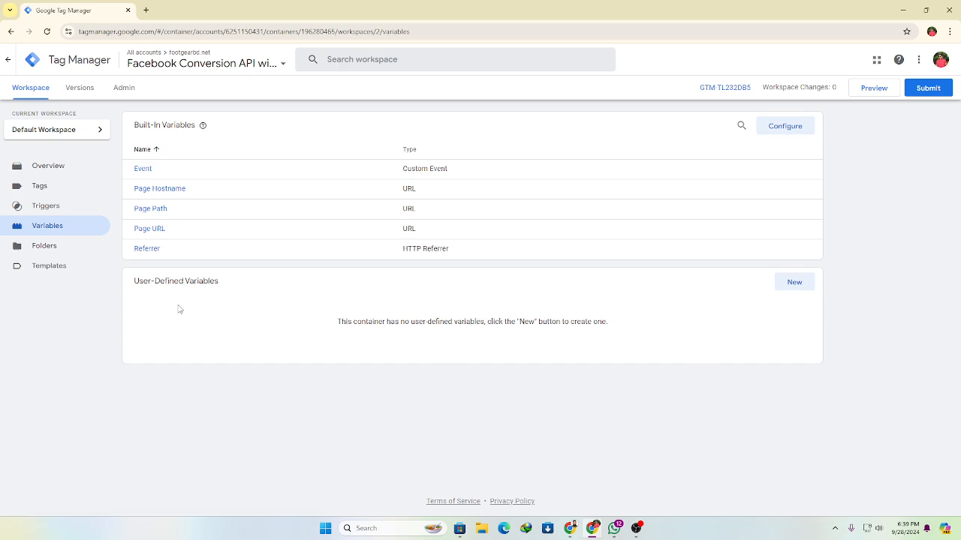
click(794, 285)
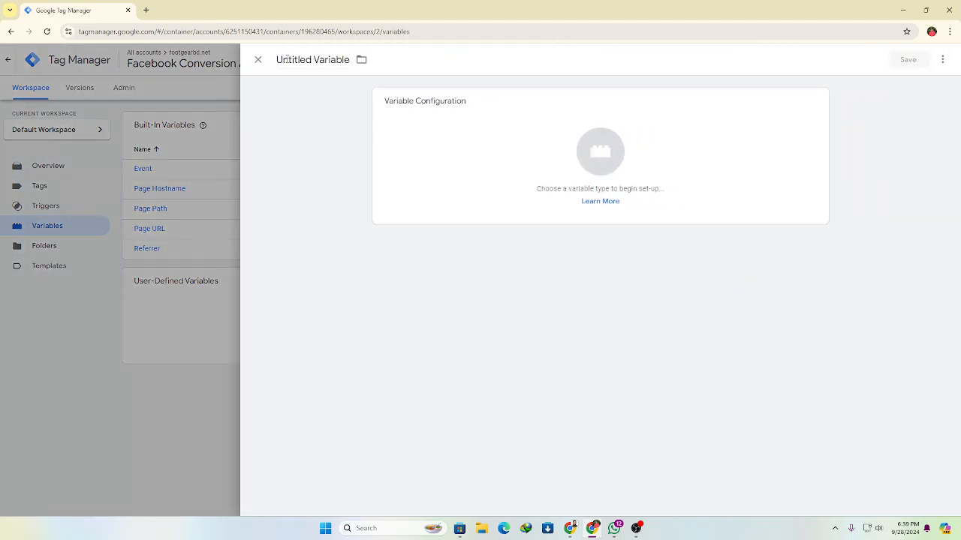
double_click(289, 59)
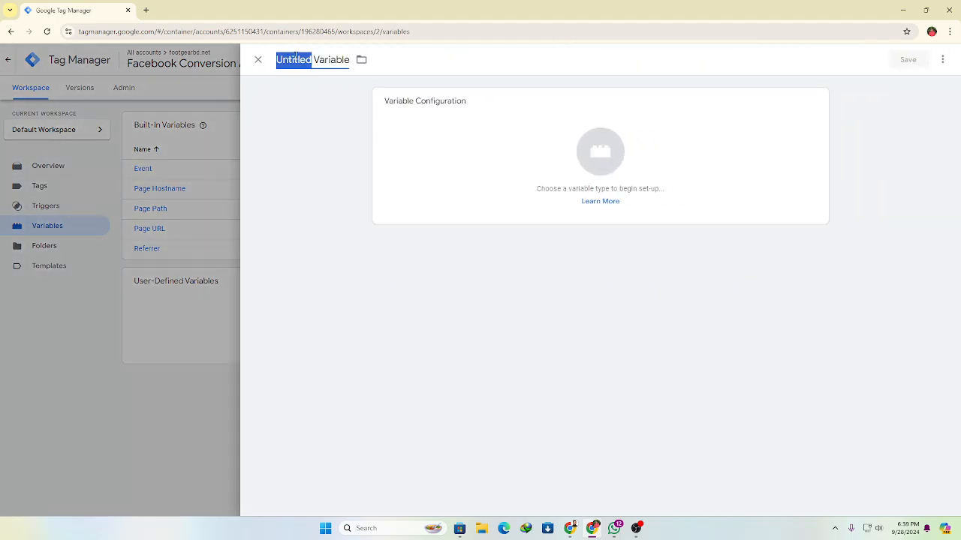
key(BackSpace)
double_click(296, 59)
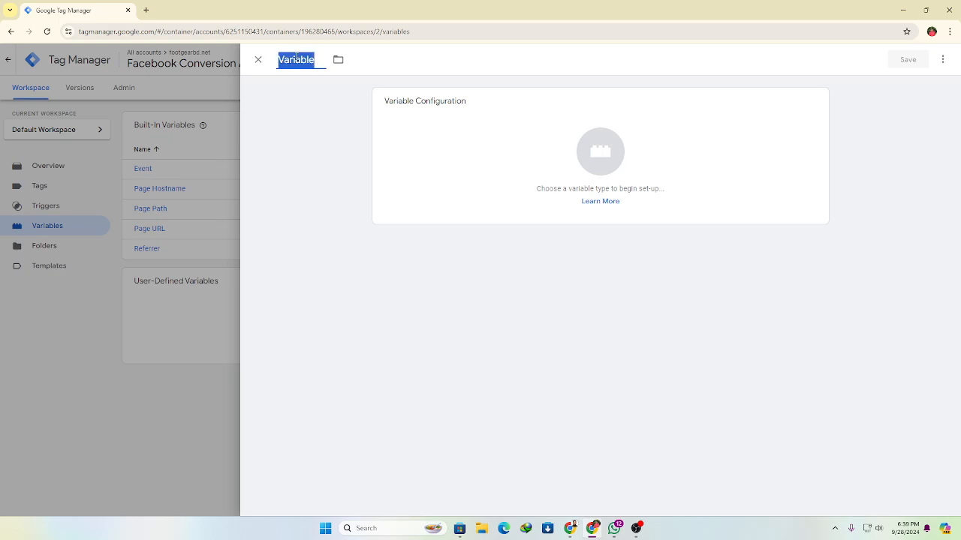
key(BackSpace)
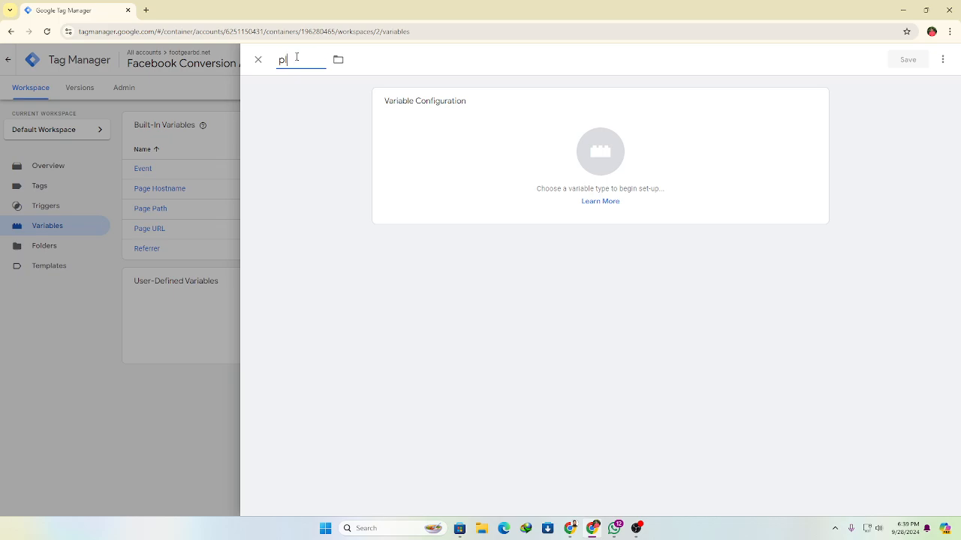
text(pIXEL)
key(BackSpace)
key(BackSpace)
key(BackSpace)
key(BackSpace)
key(BackSpace)
key(BackSpace)
key(BackSpace)
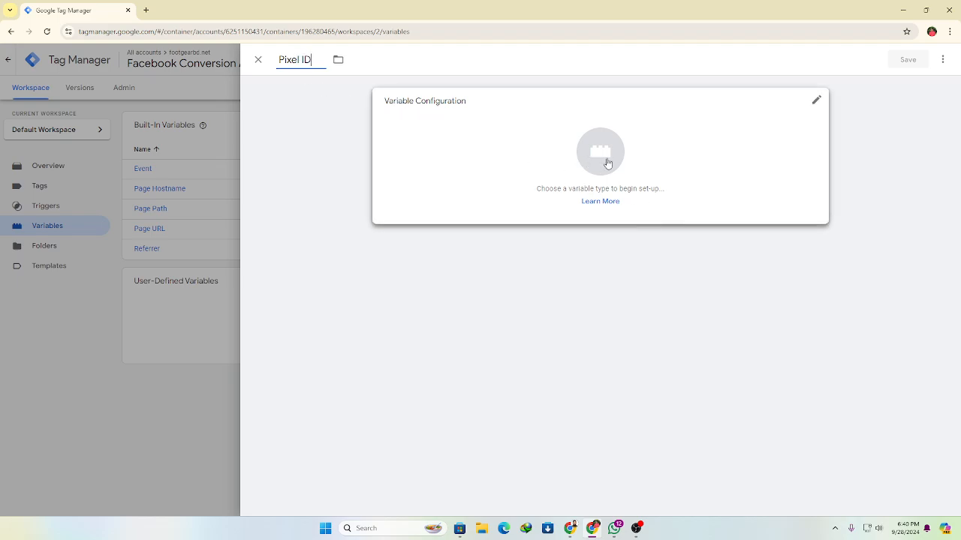
Make the variable a Constant, paste the copied dataset ID as its value and save it
click(607, 161)
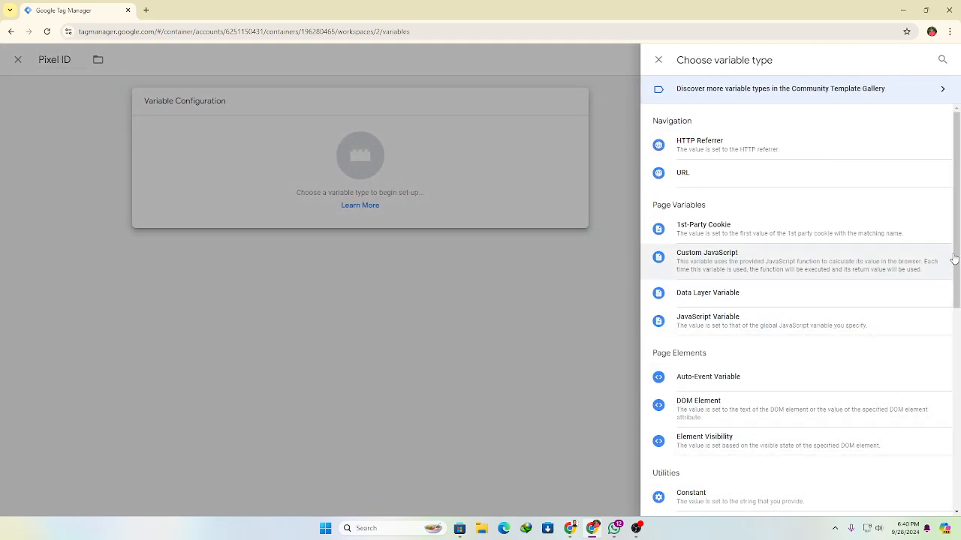
scroll(933, 310, down, 1)
click(683, 423)
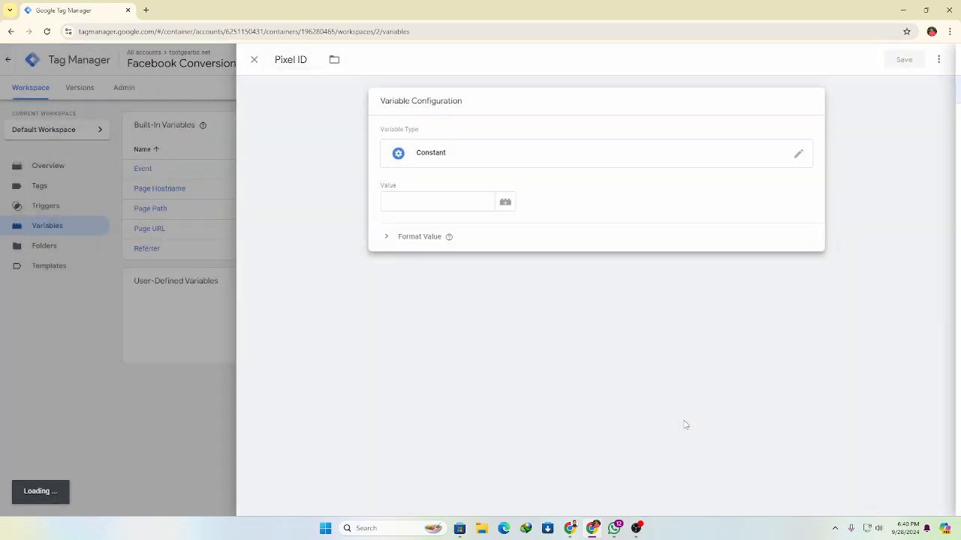
click(439, 202)
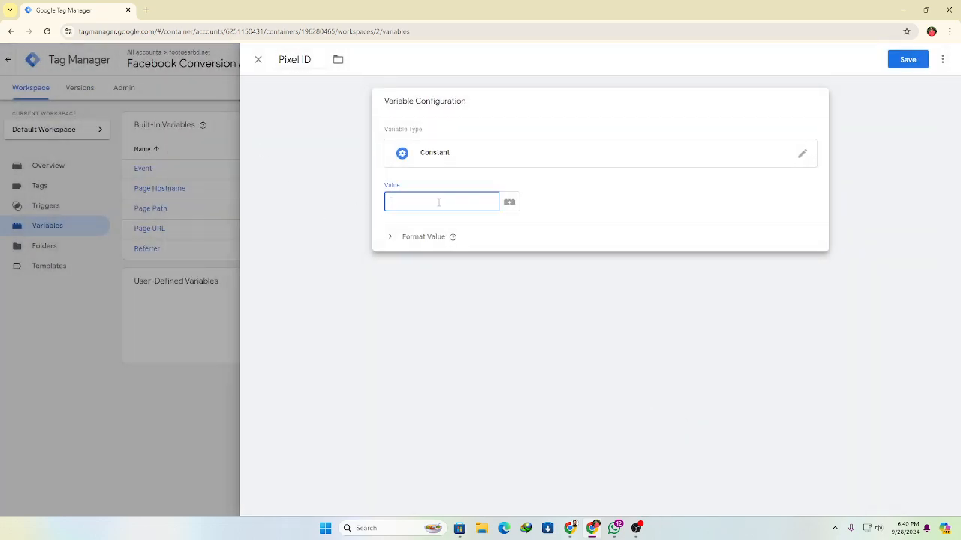
right_click(442, 203)
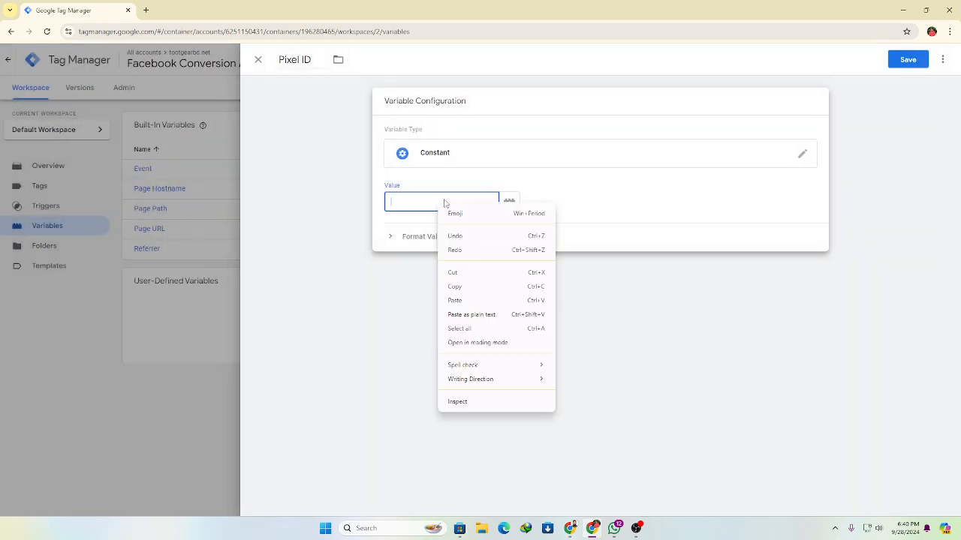
click(455, 301)
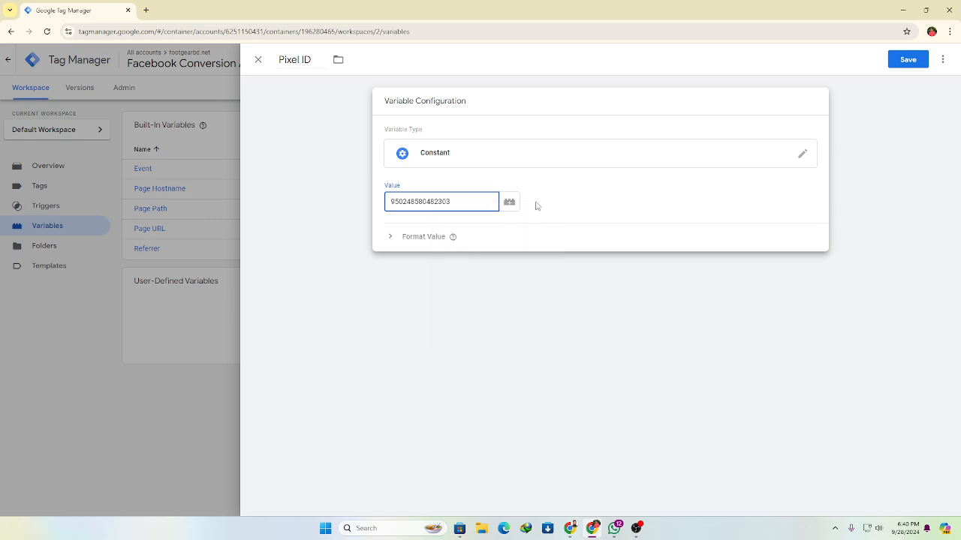
click(908, 60)
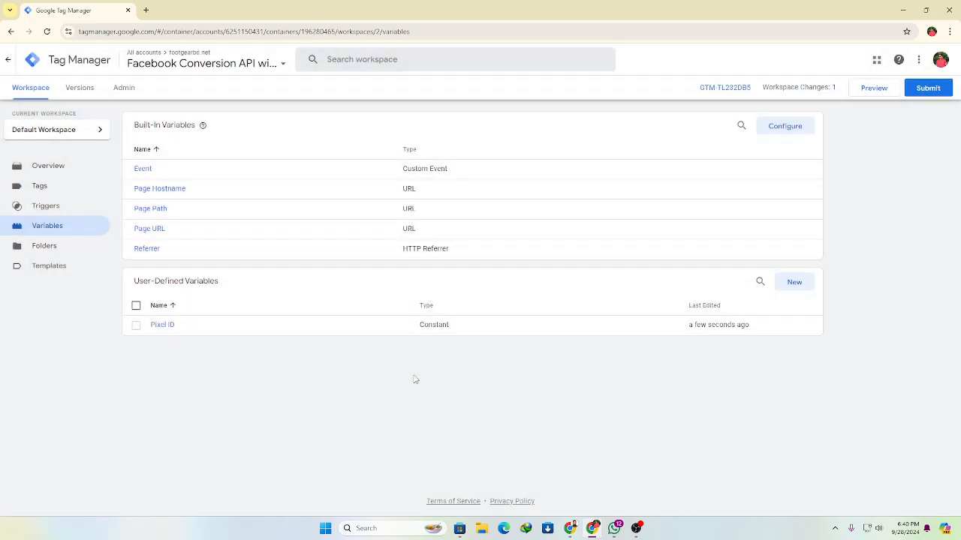
Go to the container's templates, try to load the tag template gallery, and open then close a blank tag template
click(66, 275)
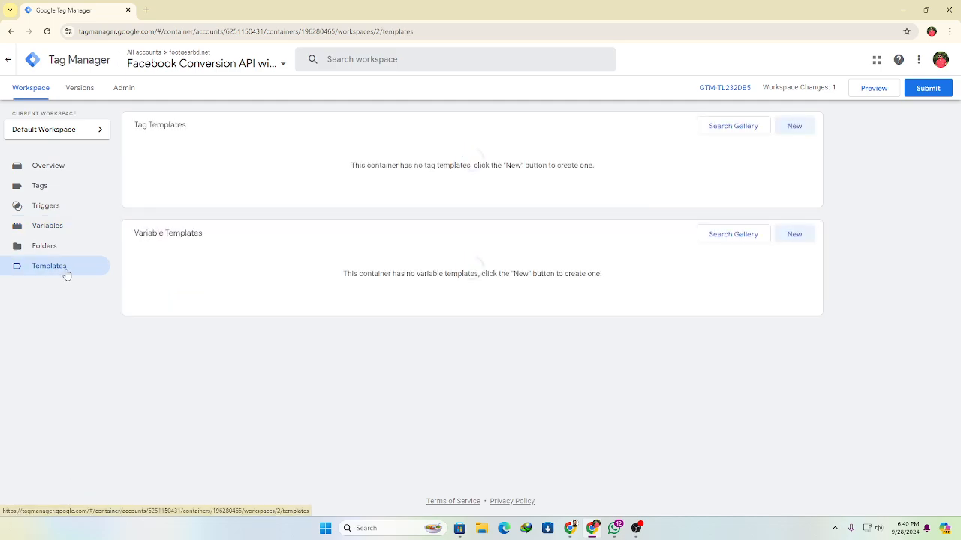
click(723, 128)
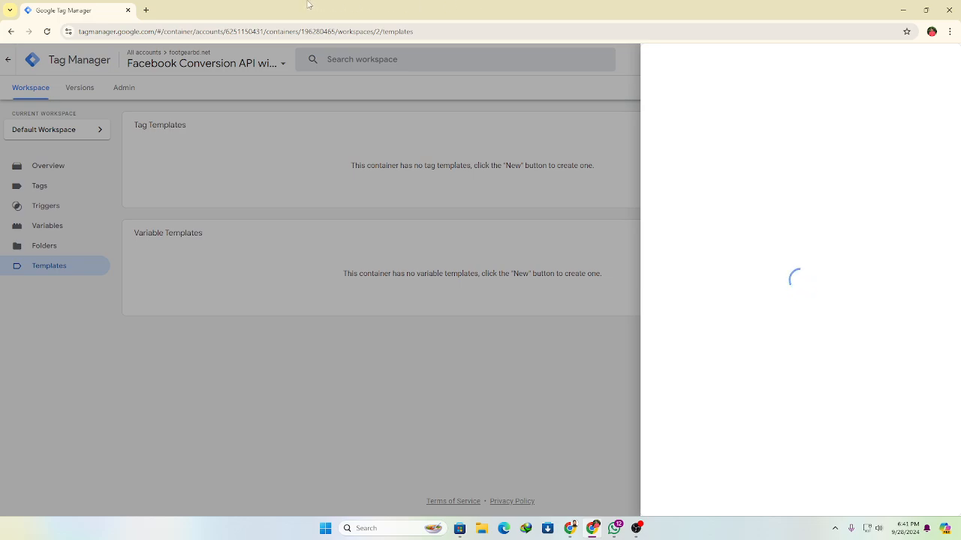
click(250, 188)
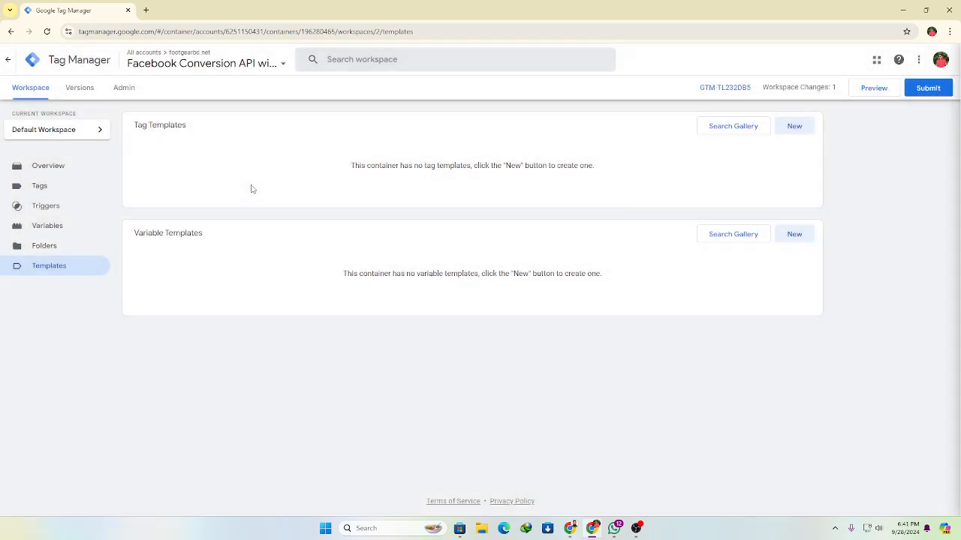
click(734, 129)
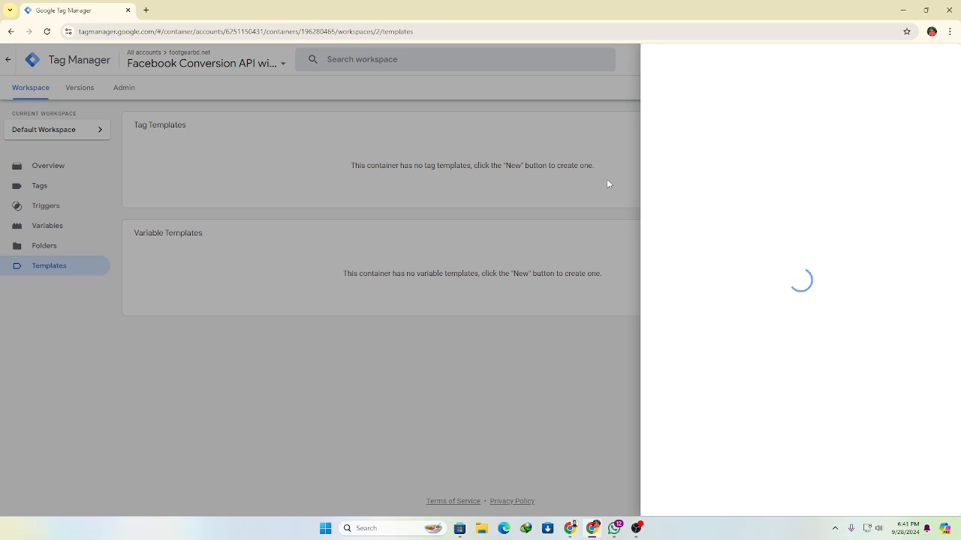
click(559, 152)
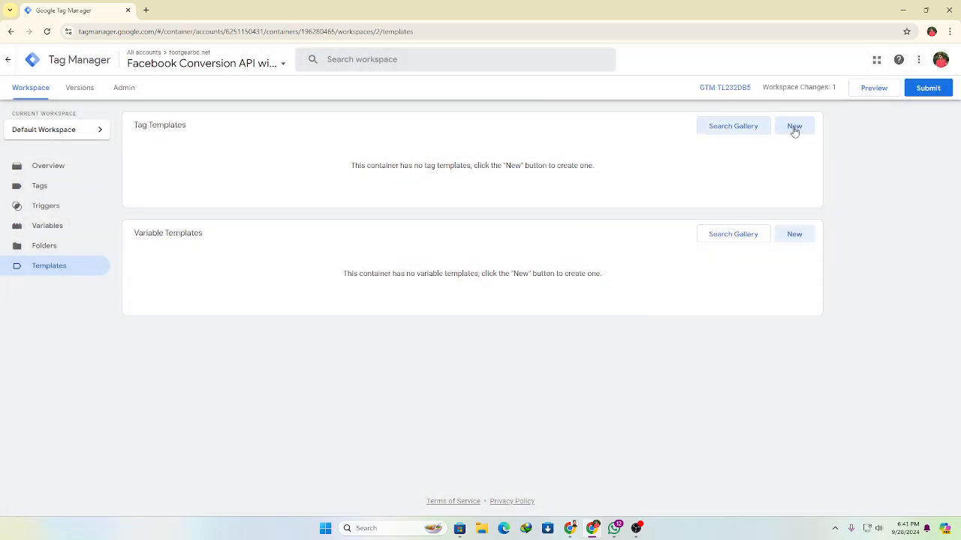
click(792, 129)
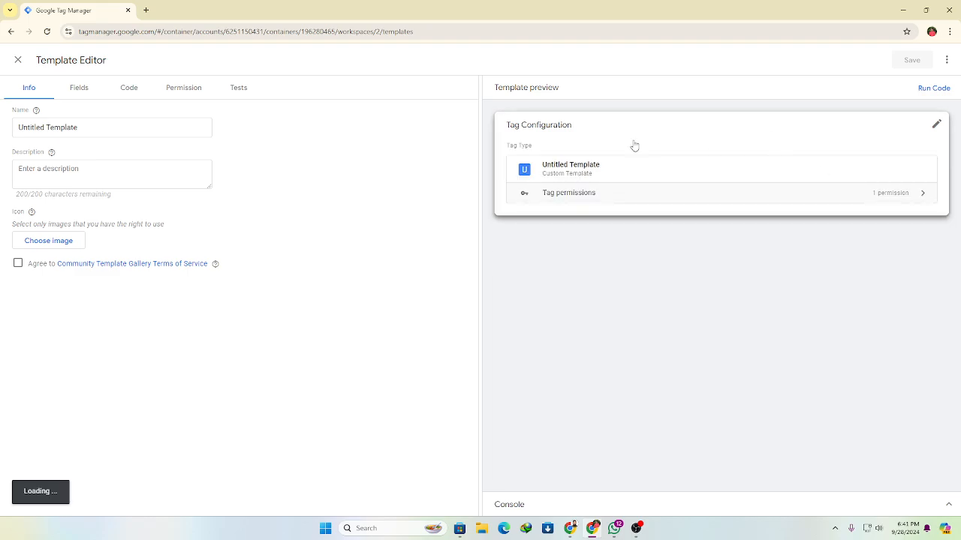
click(18, 61)
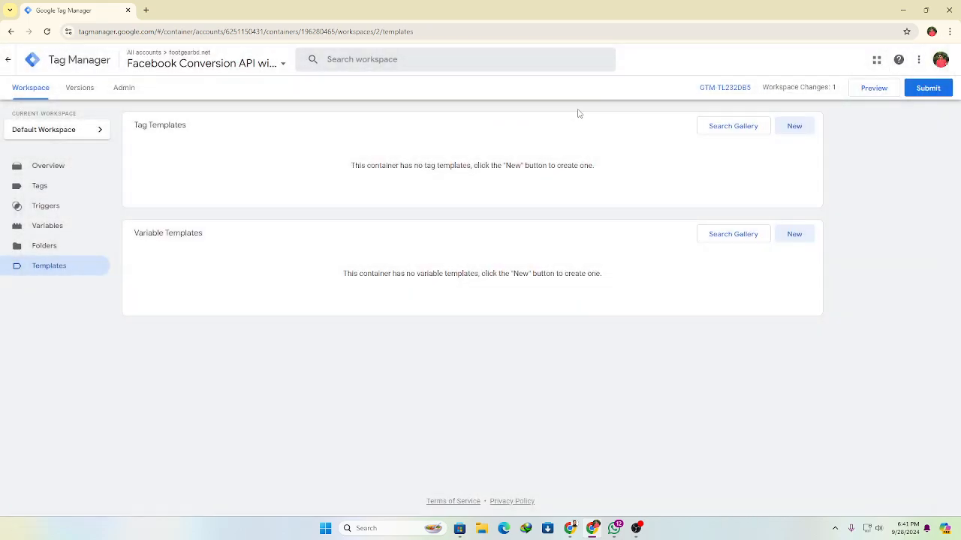
click(732, 126)
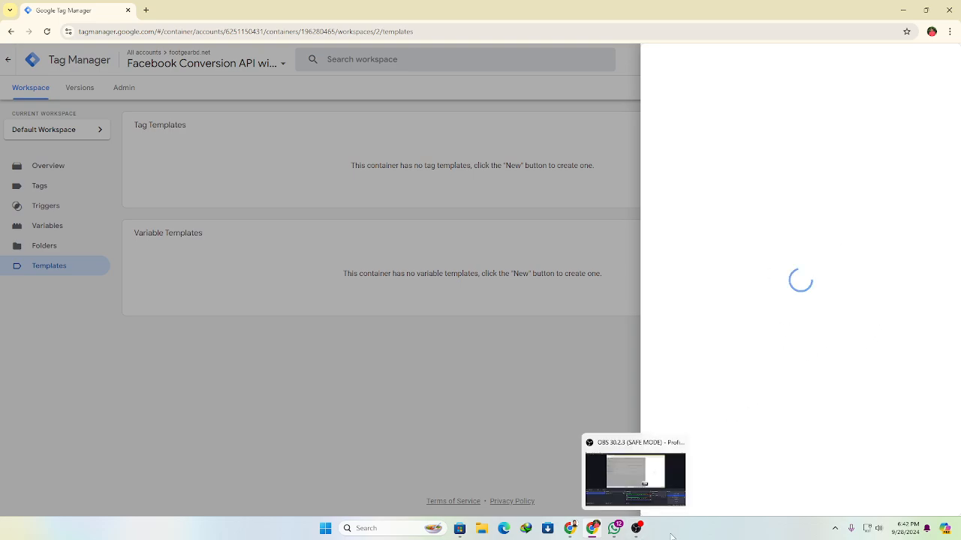
click(633, 477)
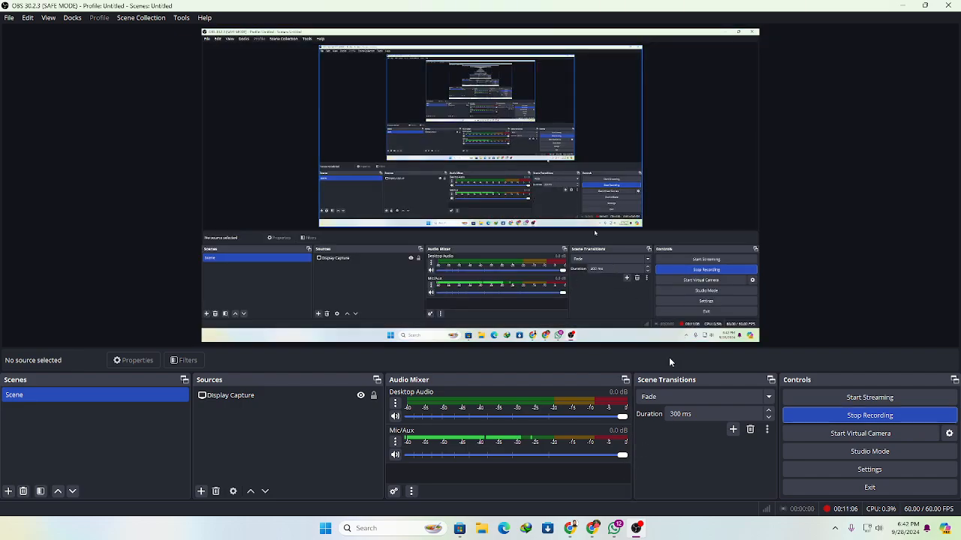
mouse_move(597, 533)
click(589, 456)
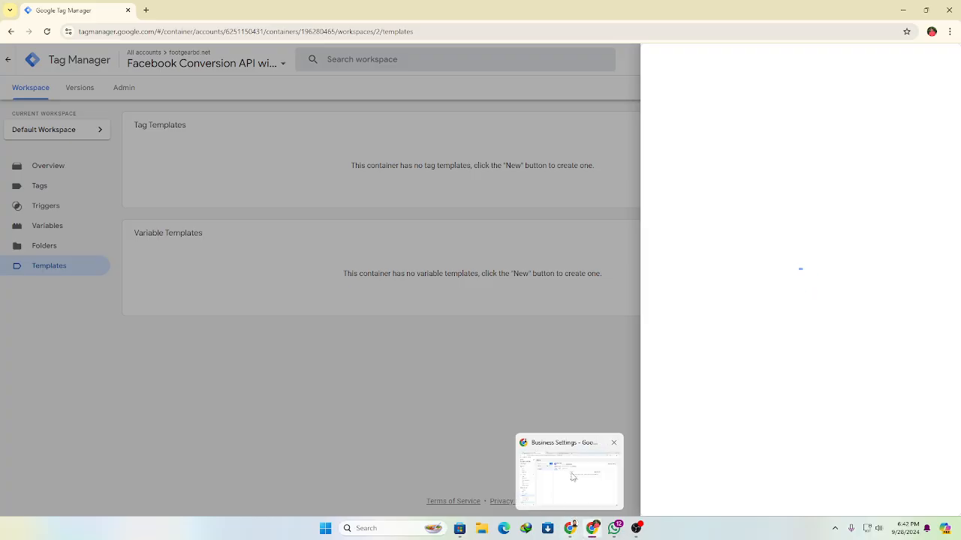
click(569, 469)
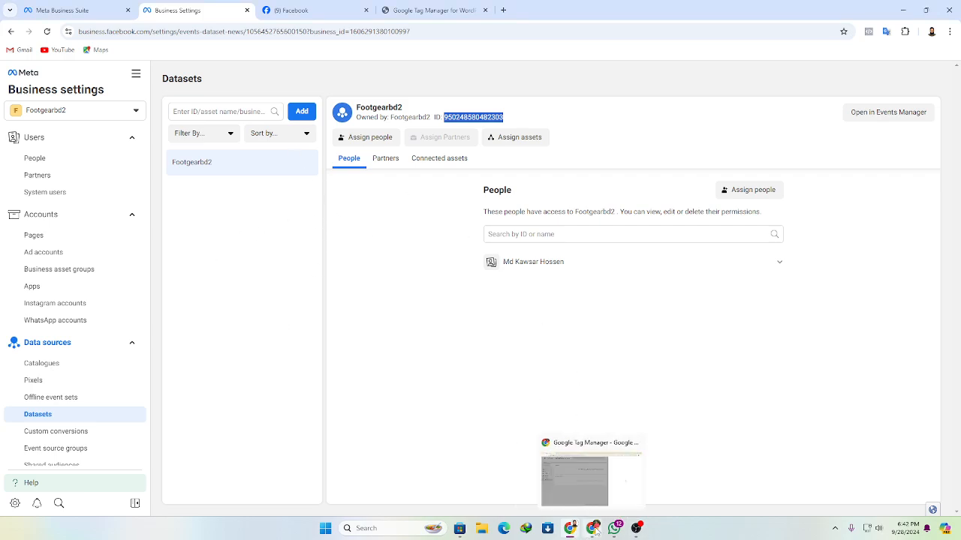
click(610, 476)
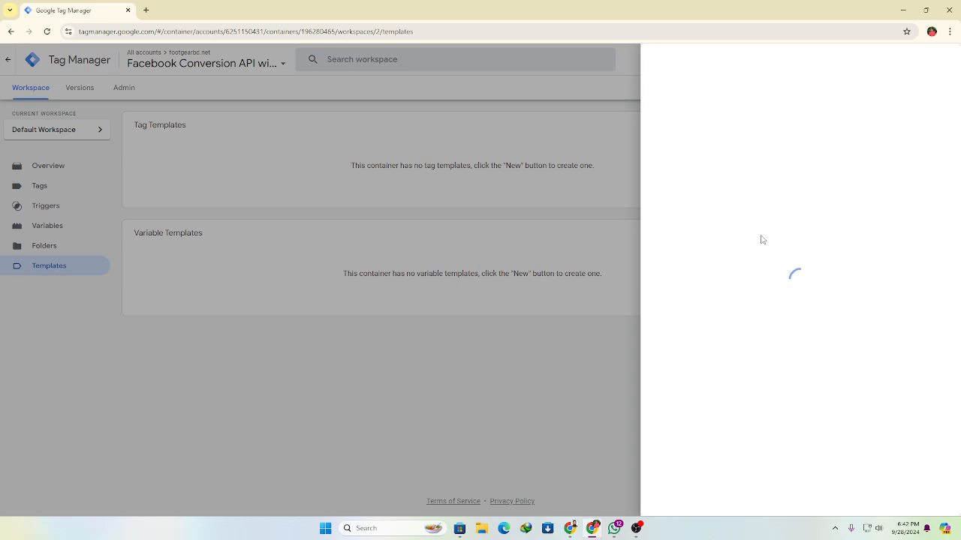
click(563, 210)
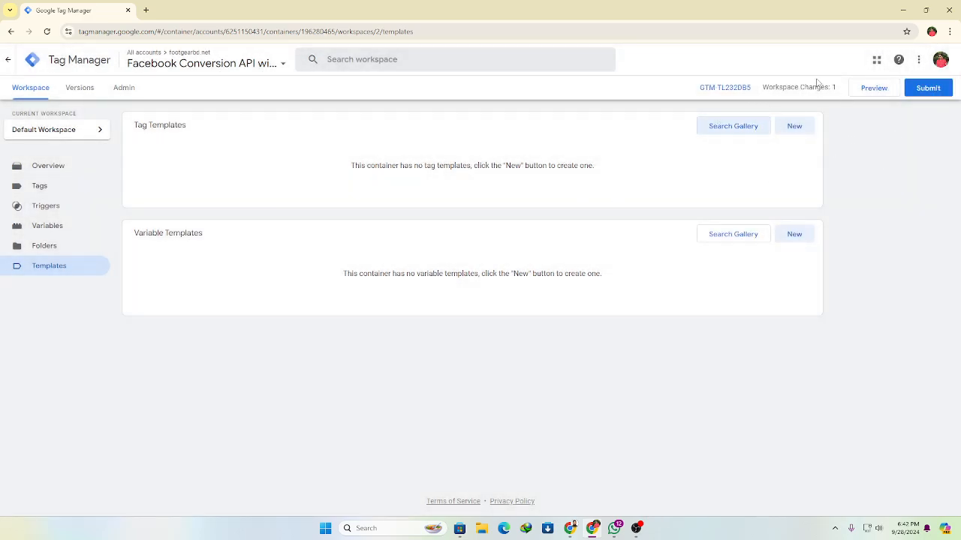
Find the Facebook Pixel template by facebookarchive in the tag template gallery with the search FACE and add it to the workspace
click(741, 127)
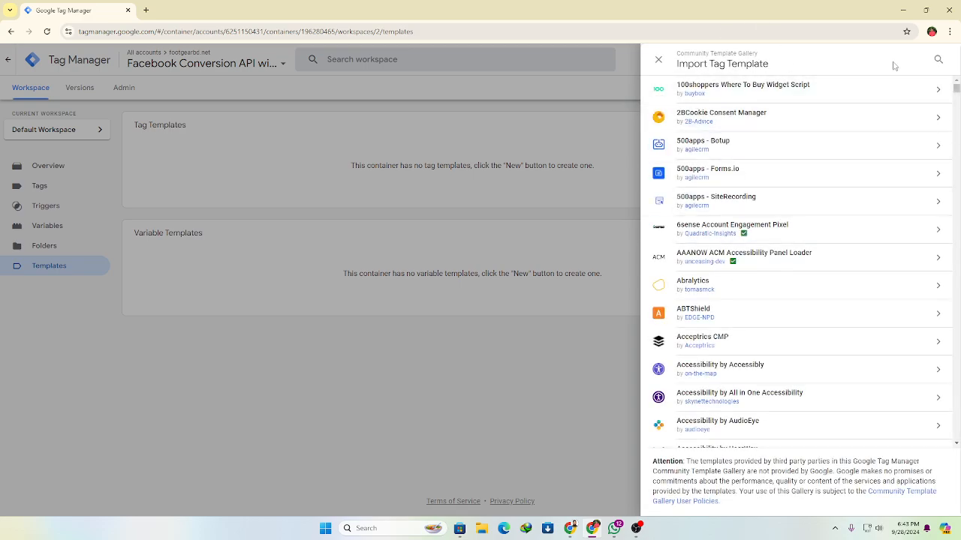
click(938, 60)
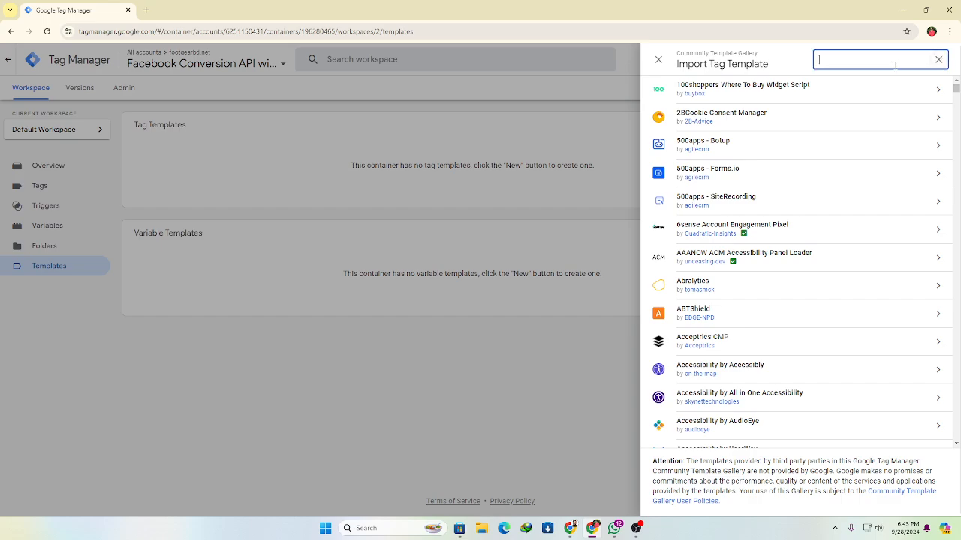
text(FACE)
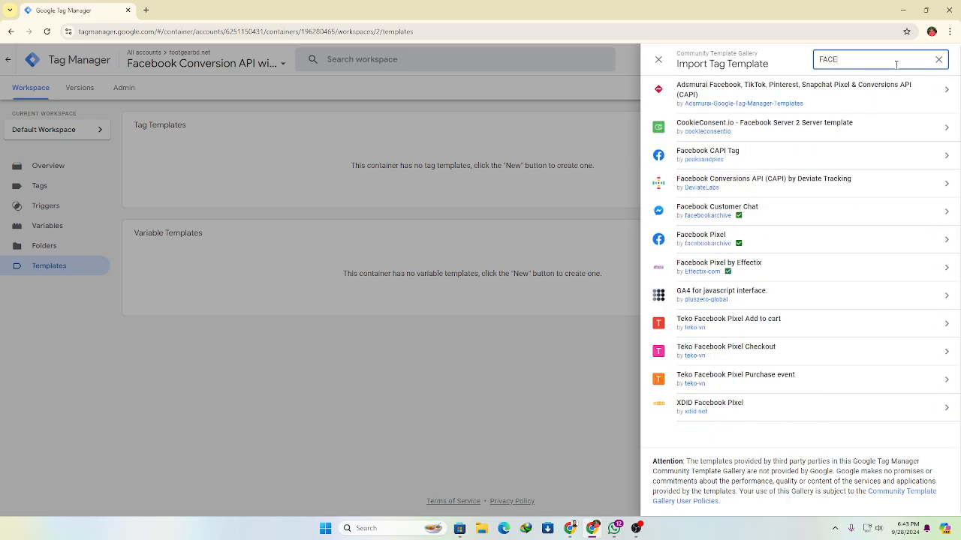
click(705, 239)
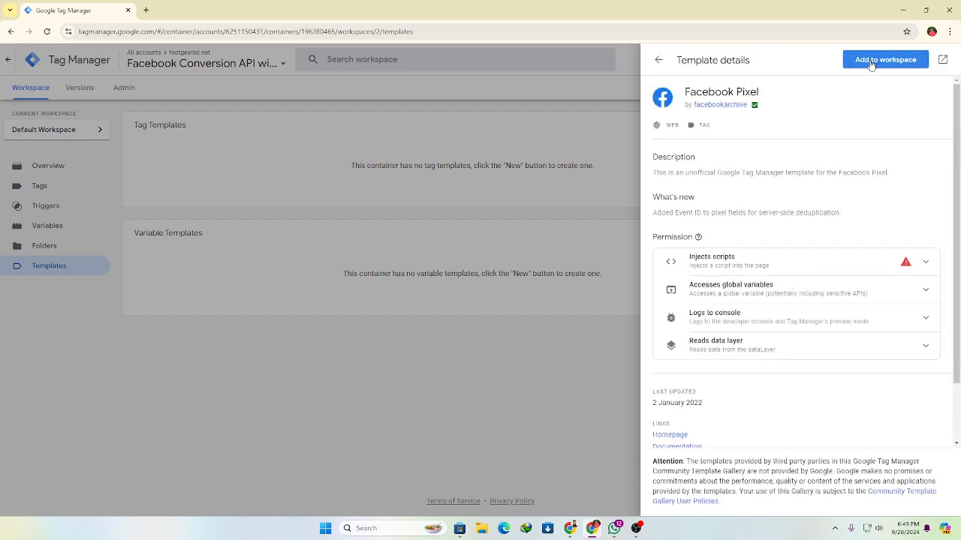
click(871, 62)
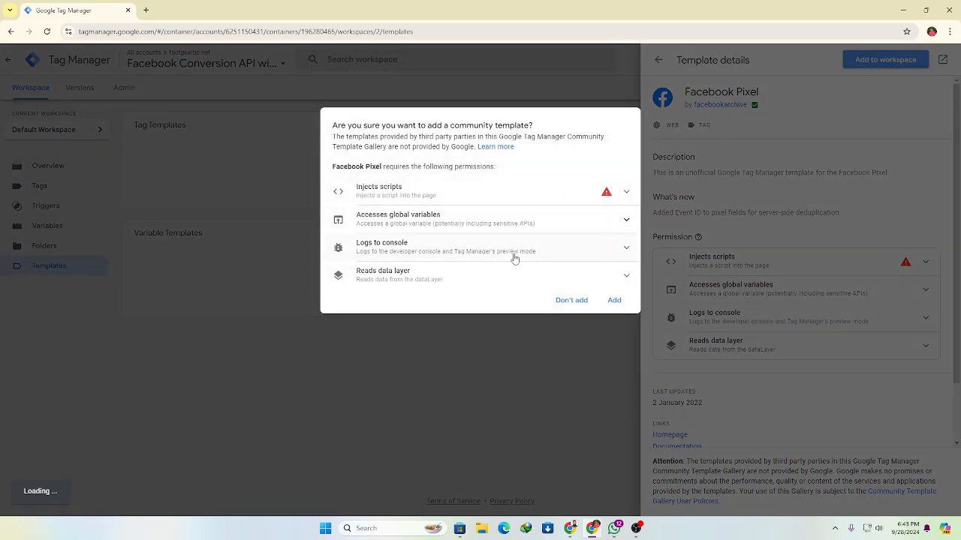
click(613, 301)
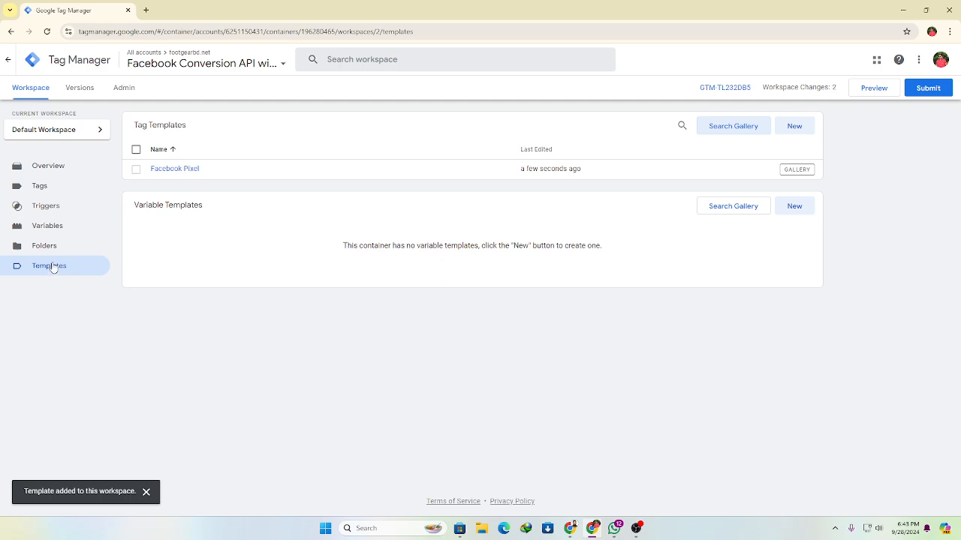
Create a new tag in the container and name it FB-Base Code Setup
click(68, 197)
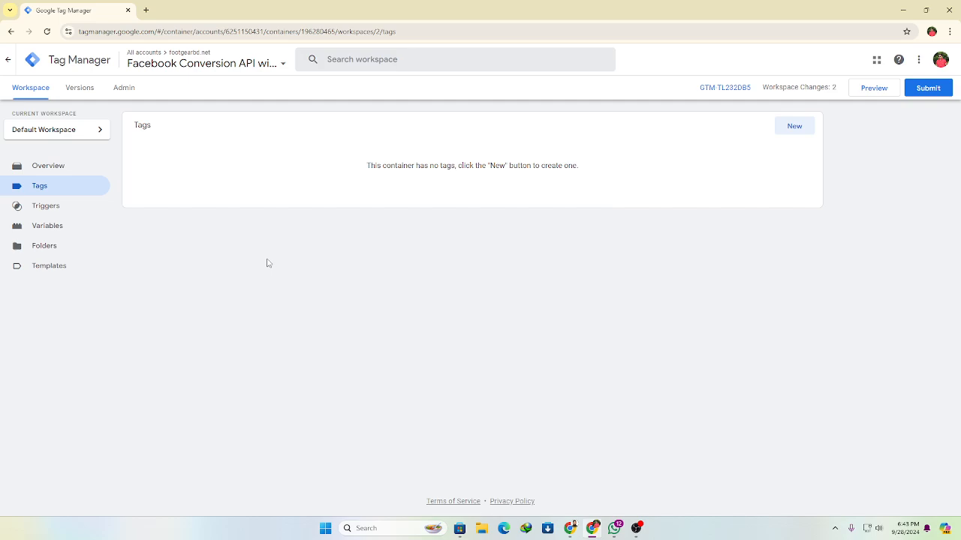
click(785, 127)
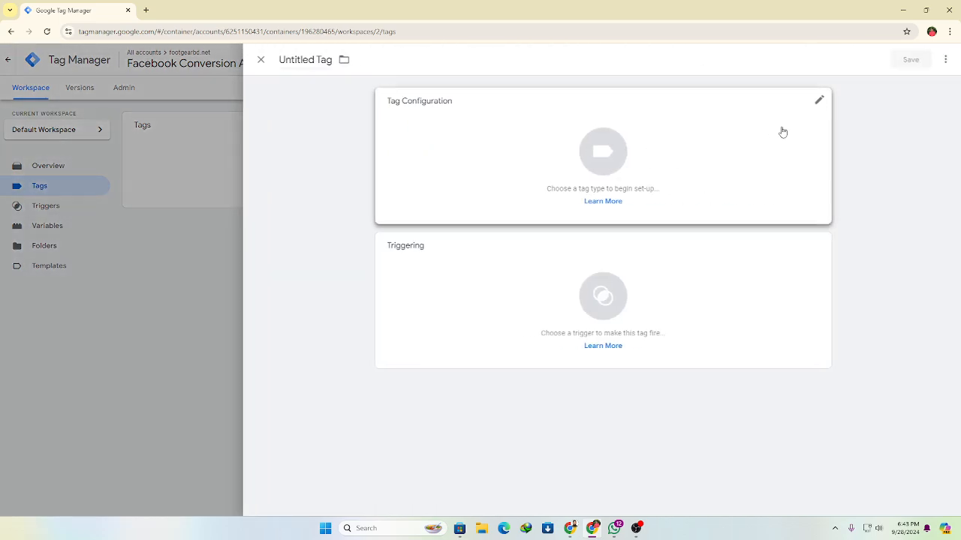
double_click(297, 60)
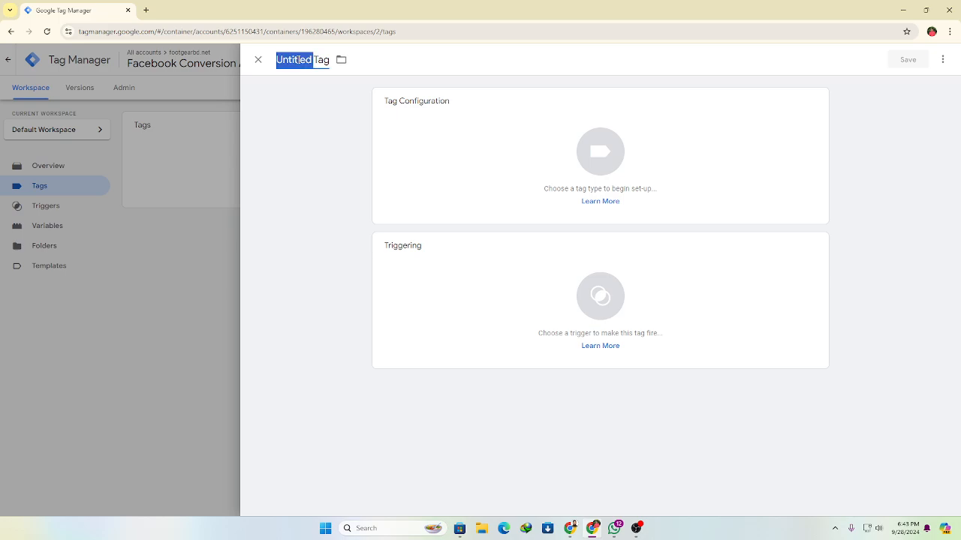
key(BackSpace)
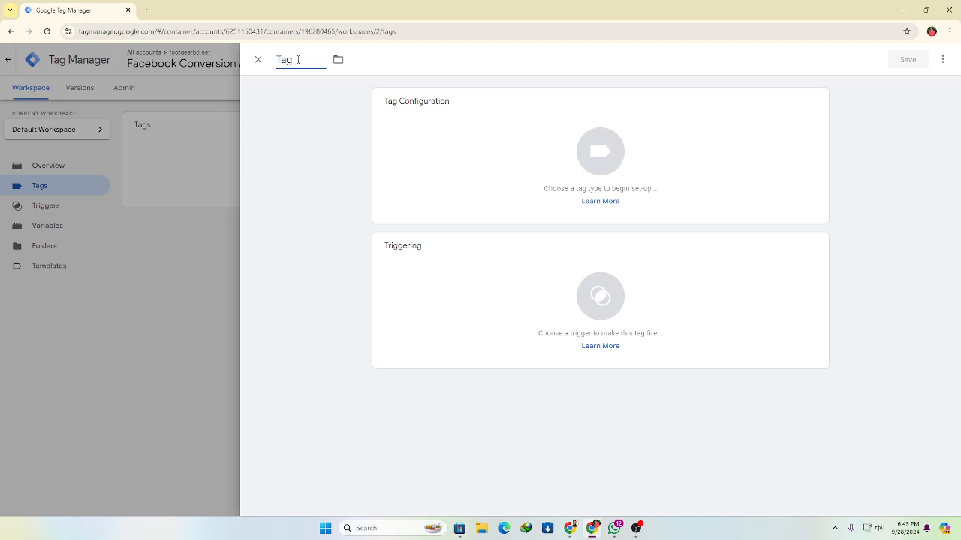
key(BackSpace)
key(BackSpace)
key(BackSpace)
text(fb)
key(BackSpace)
key(BackSpace)
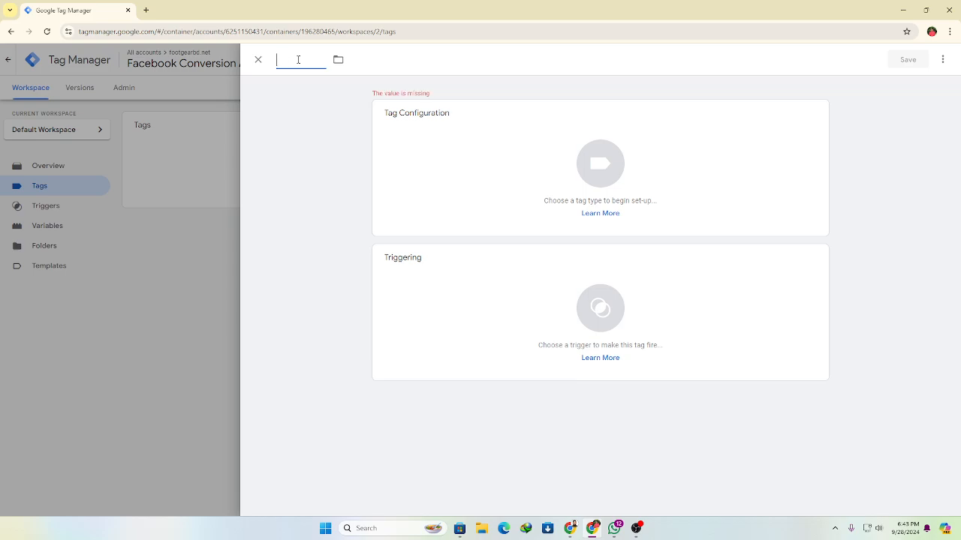
text(F)
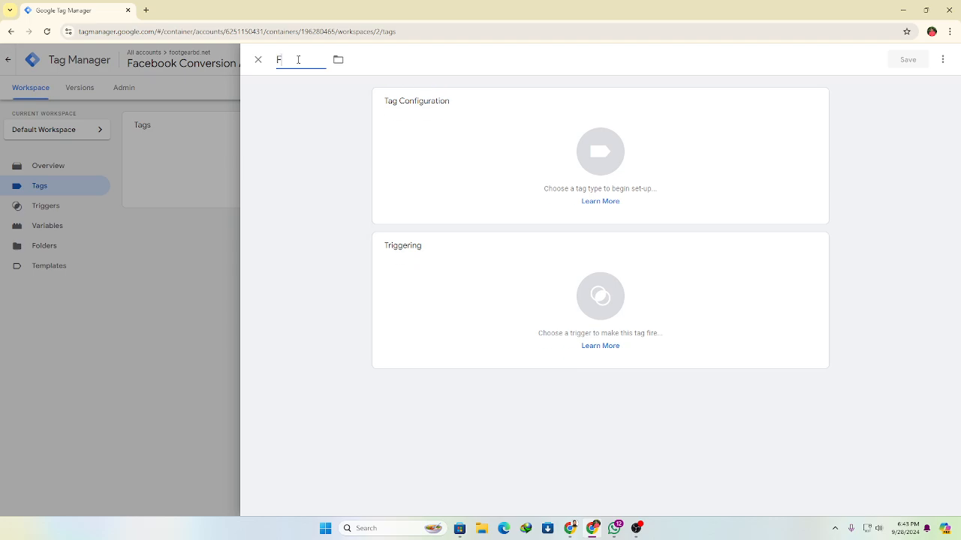
text(B-Base Code)
text(Setup)
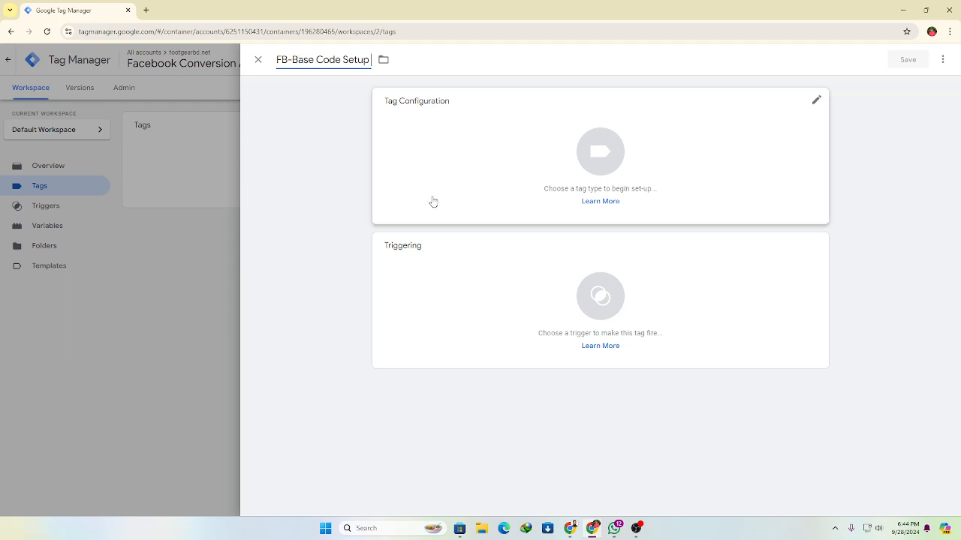
Set the tag type to Facebook Pixel and use the Pixel ID variable as its Facebook Pixel ID
click(584, 176)
click(581, 174)
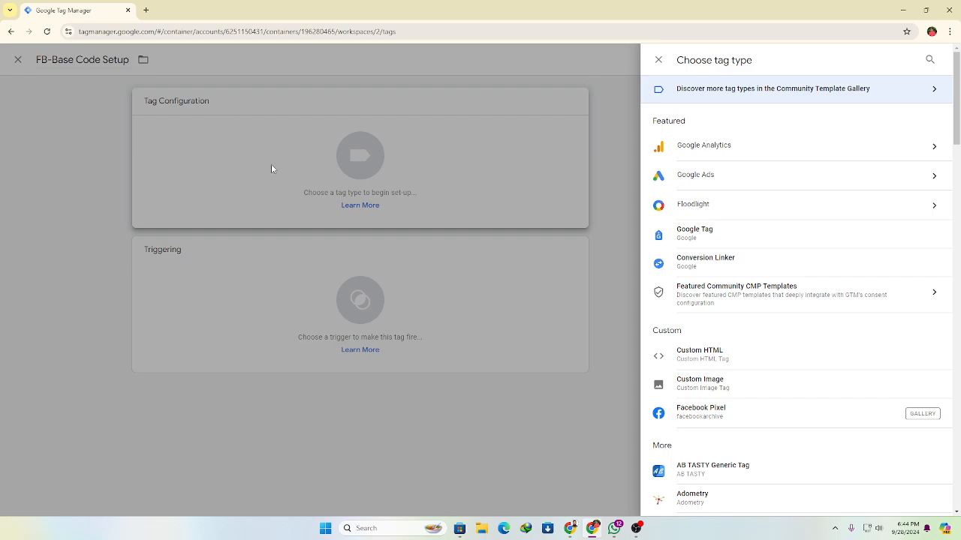
click(753, 420)
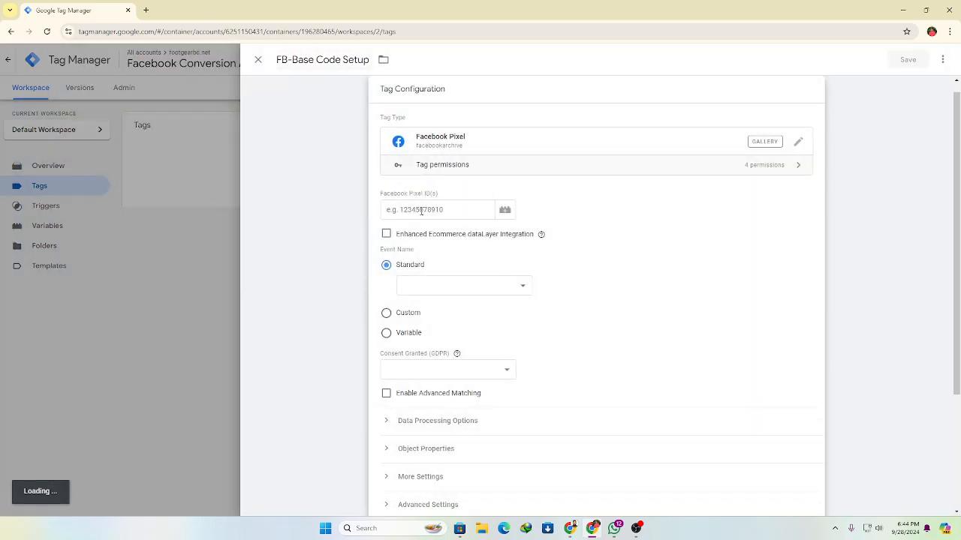
click(450, 209)
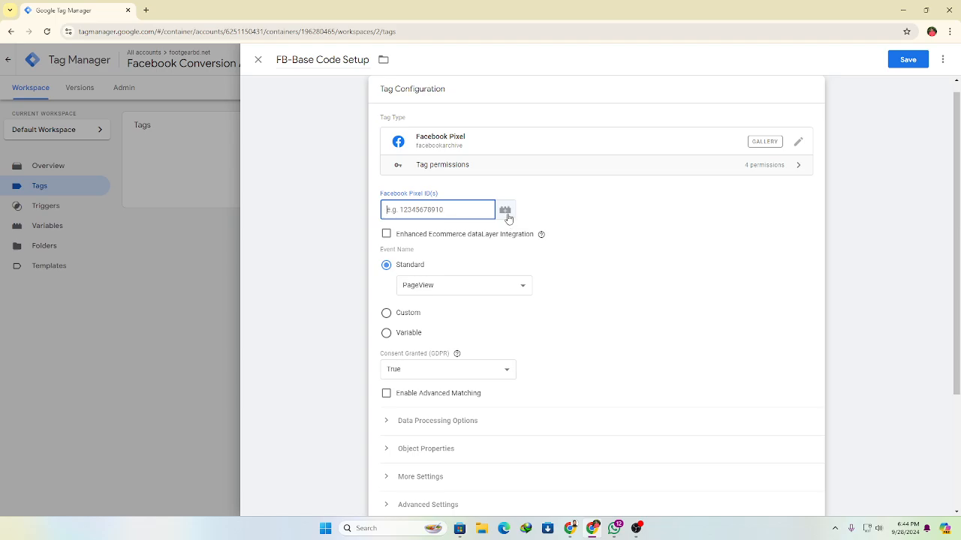
click(508, 219)
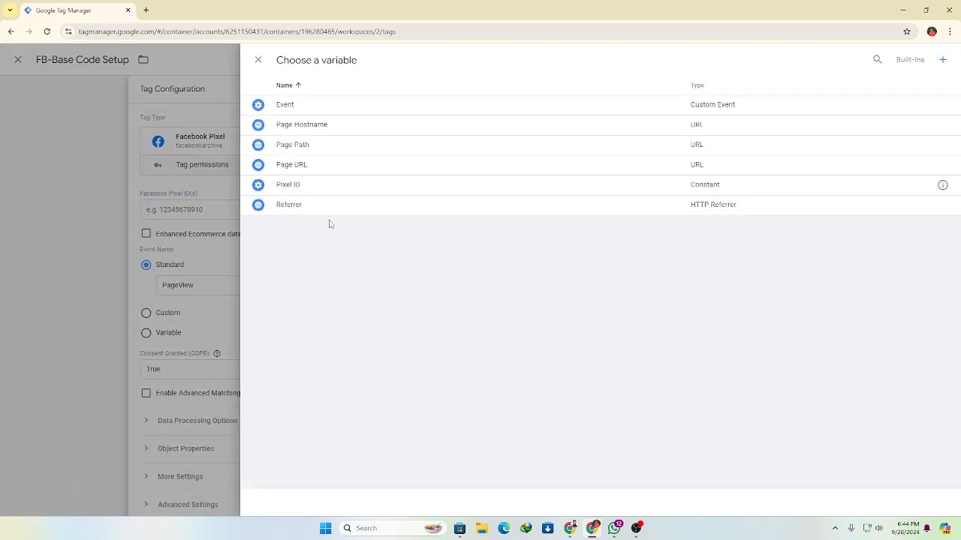
click(300, 188)
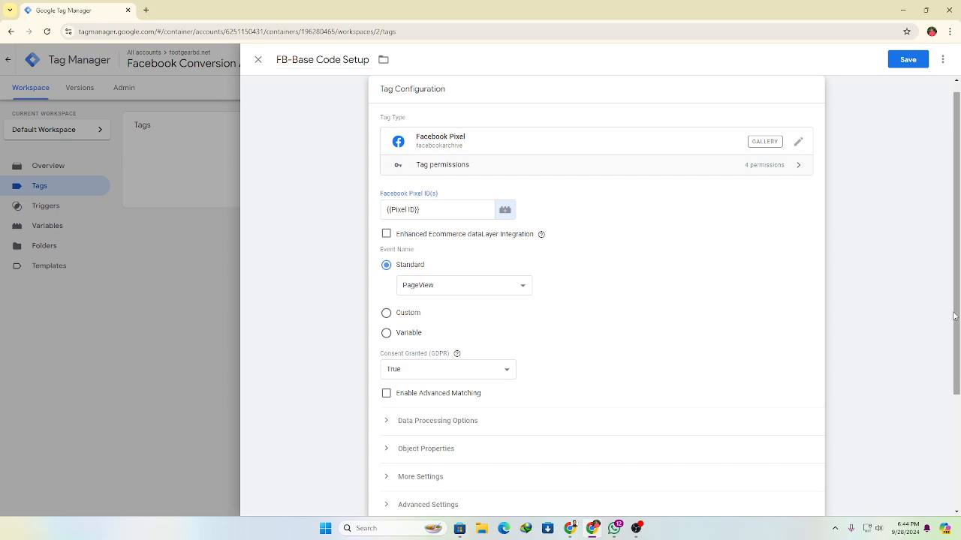
Set the tag to fire on the All Pages trigger, save it and return to the tag list
scroll(954, 316, down, 3)
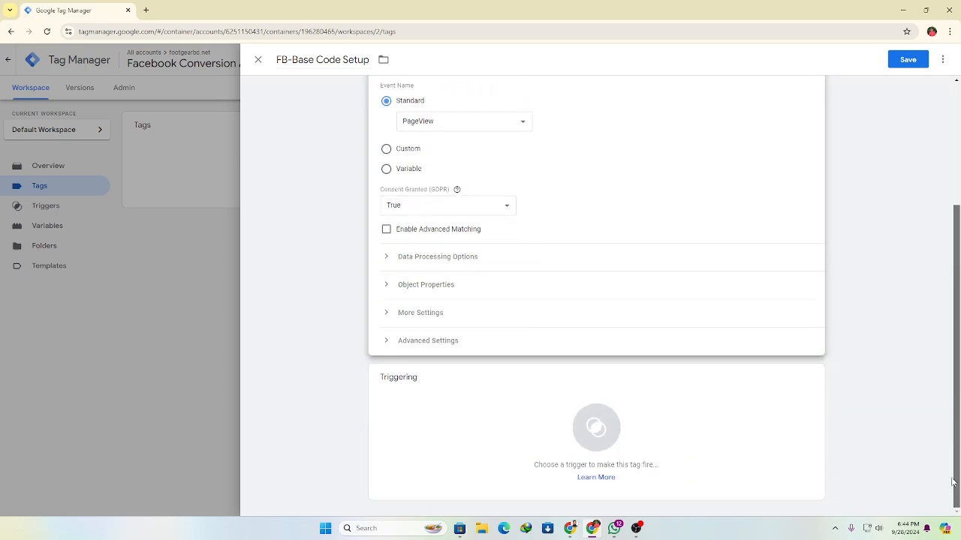
click(629, 460)
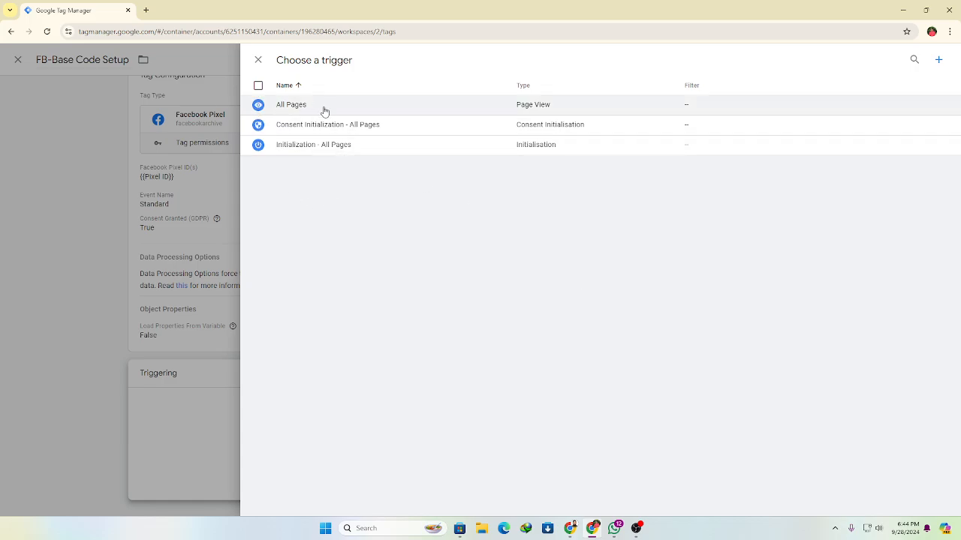
click(405, 113)
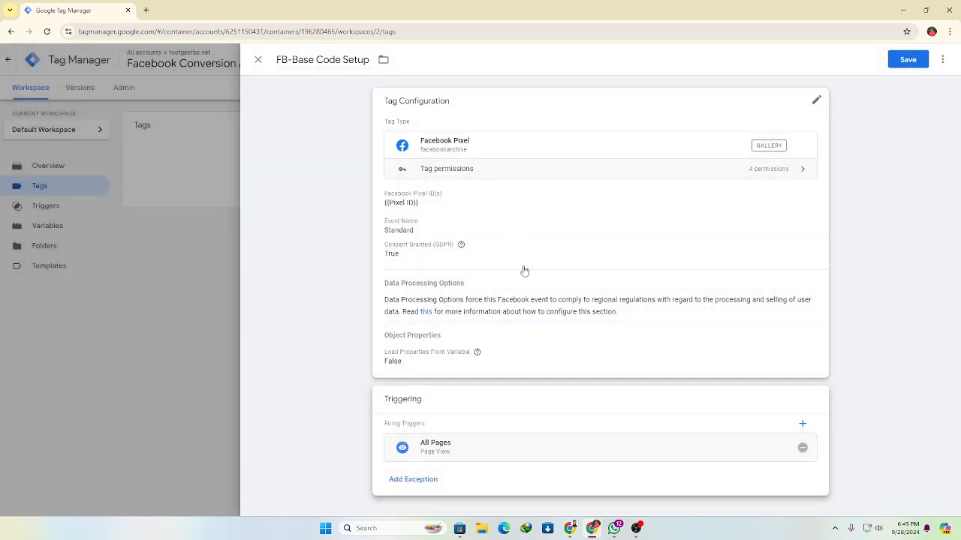
click(904, 61)
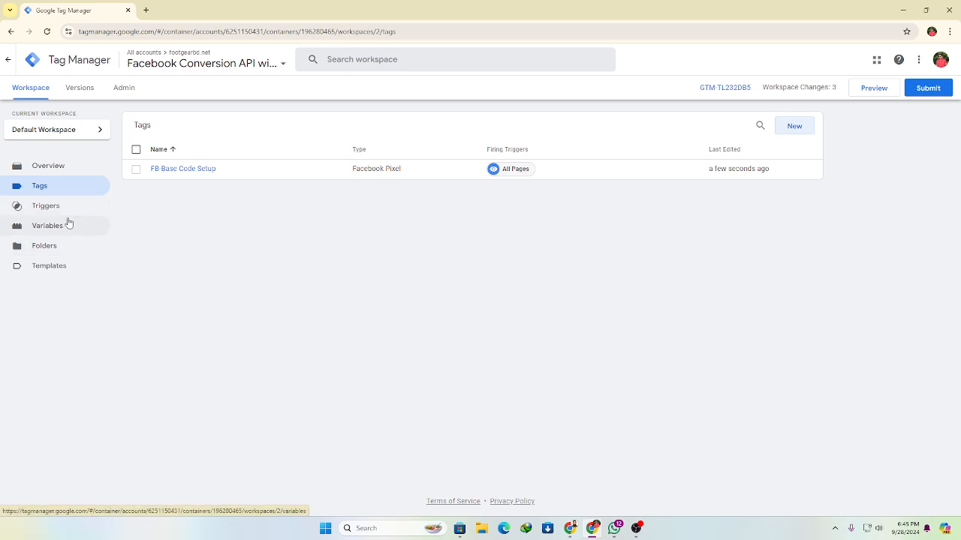
click(56, 165)
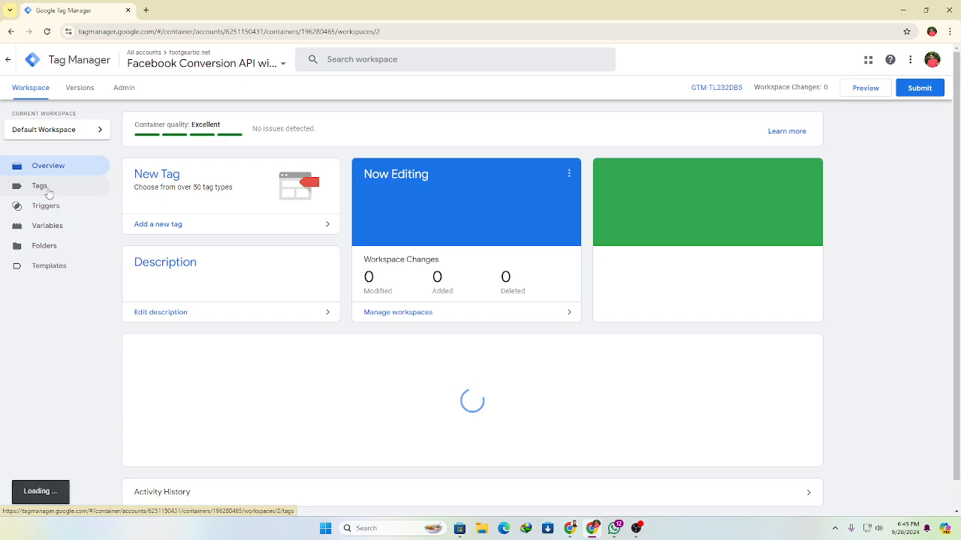
click(47, 188)
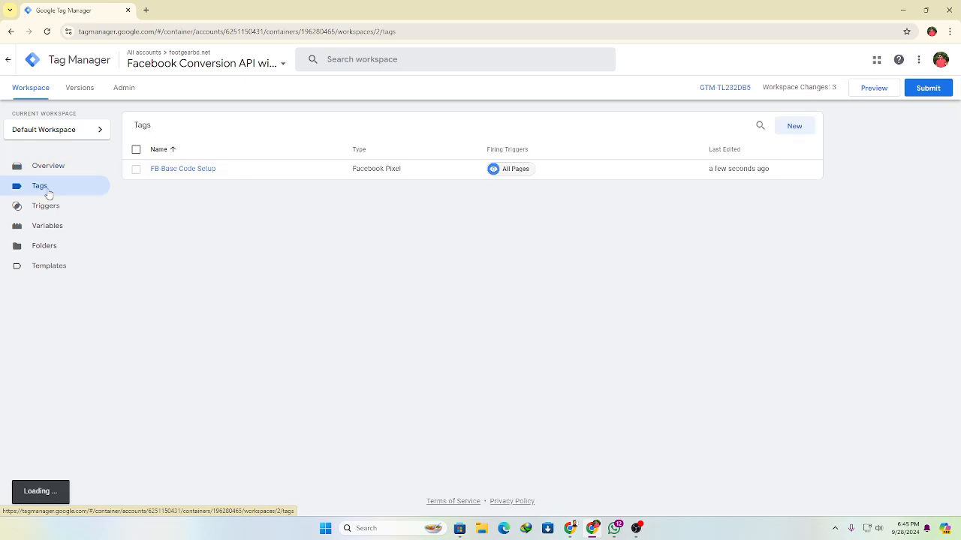